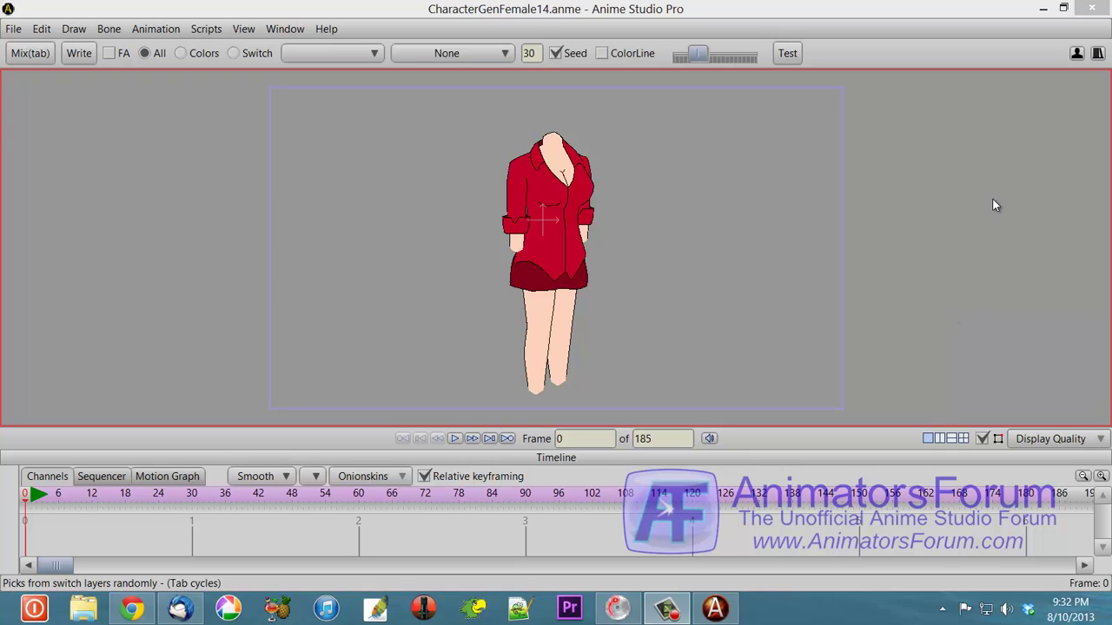
Bring Anime Studio Pro with CharacterGenFemale14.anme and its red-dressed headless figure to the front.
click(854, 202)
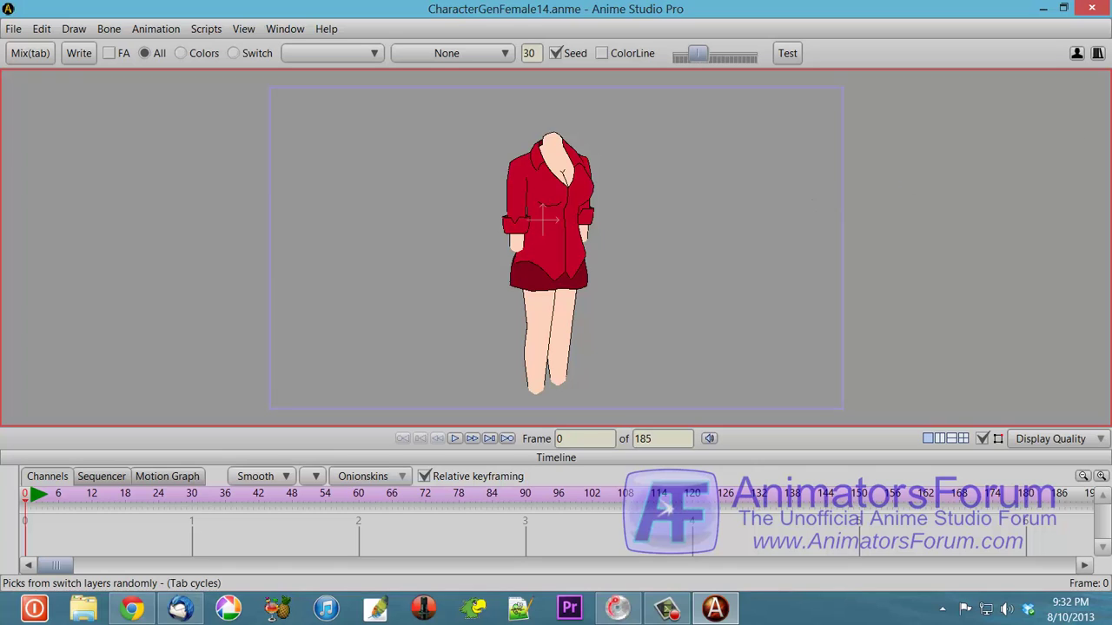
Switch to Transform Layer, then re-centre and zoom the view on the female figure.
key(m)
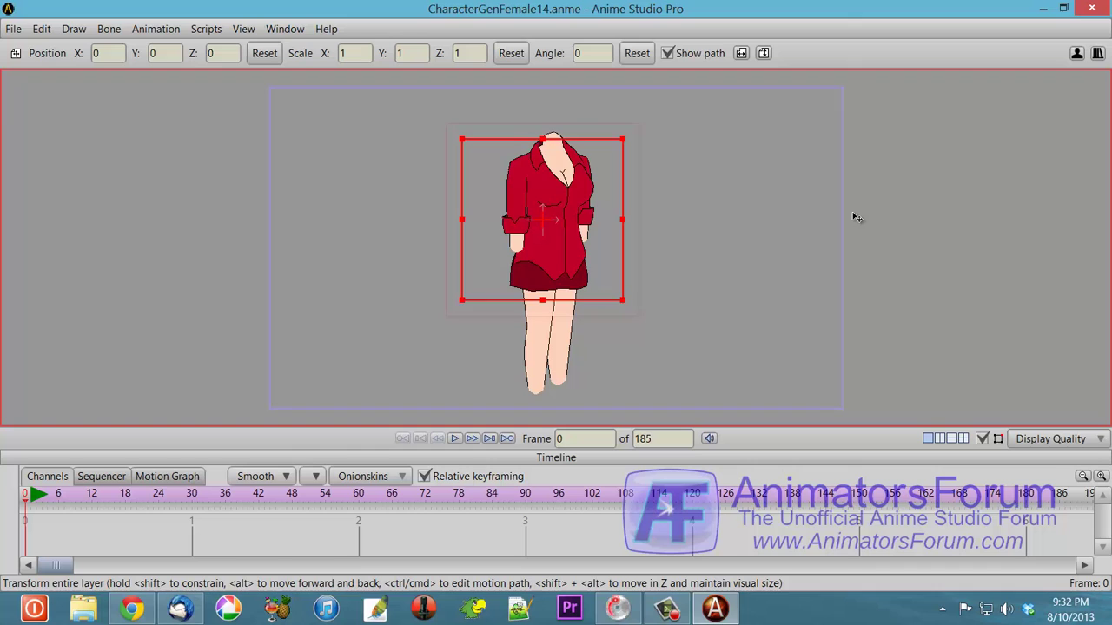
mouse_move(798, 225)
mouse_down()
mouse_move(748, 219)
mouse_move(796, 206)
mouse_up()
scroll(748, 220, up, 3)
scroll(797, 207, down, 2)
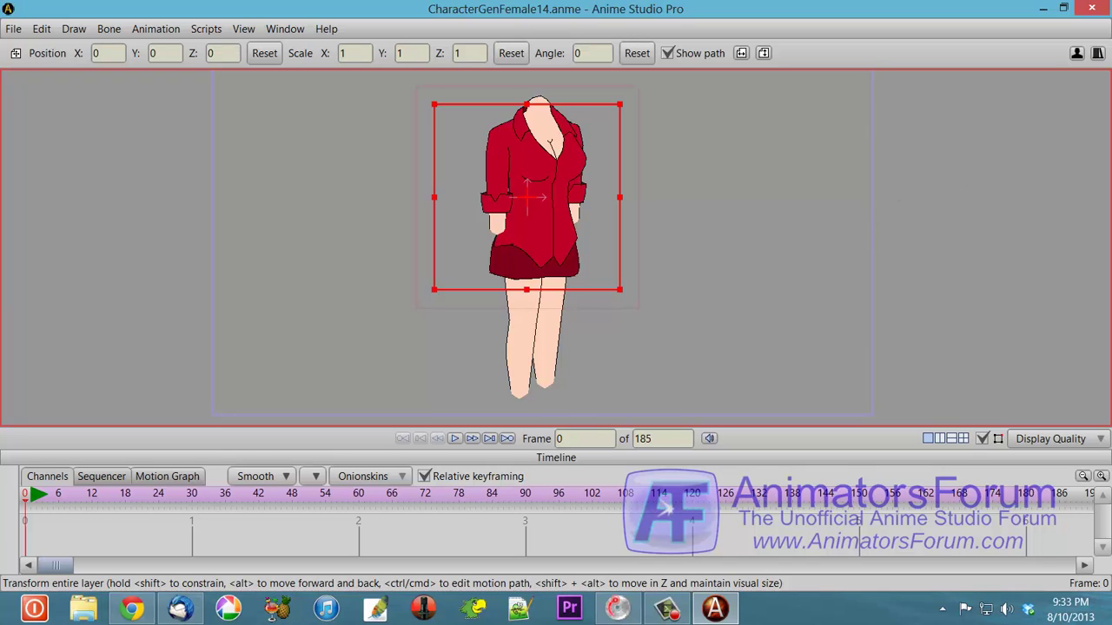
Return to the random switch-layer tool and reshuffle the female figure's outfit and colours repeatedly.
key(s)
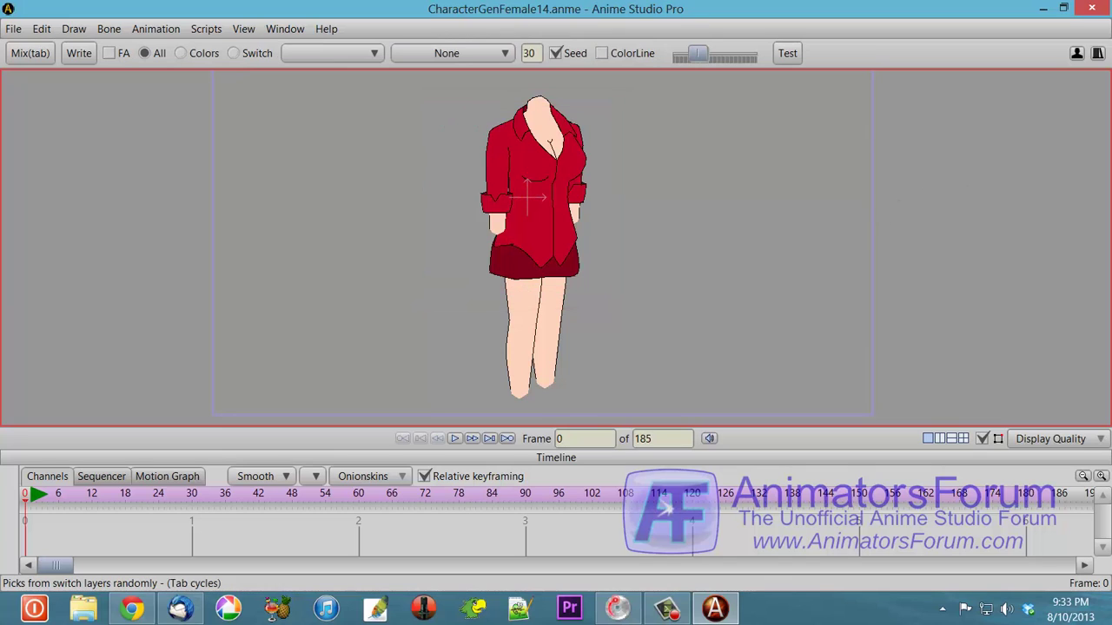
click(31, 52)
click(31, 52)
click(31, 53)
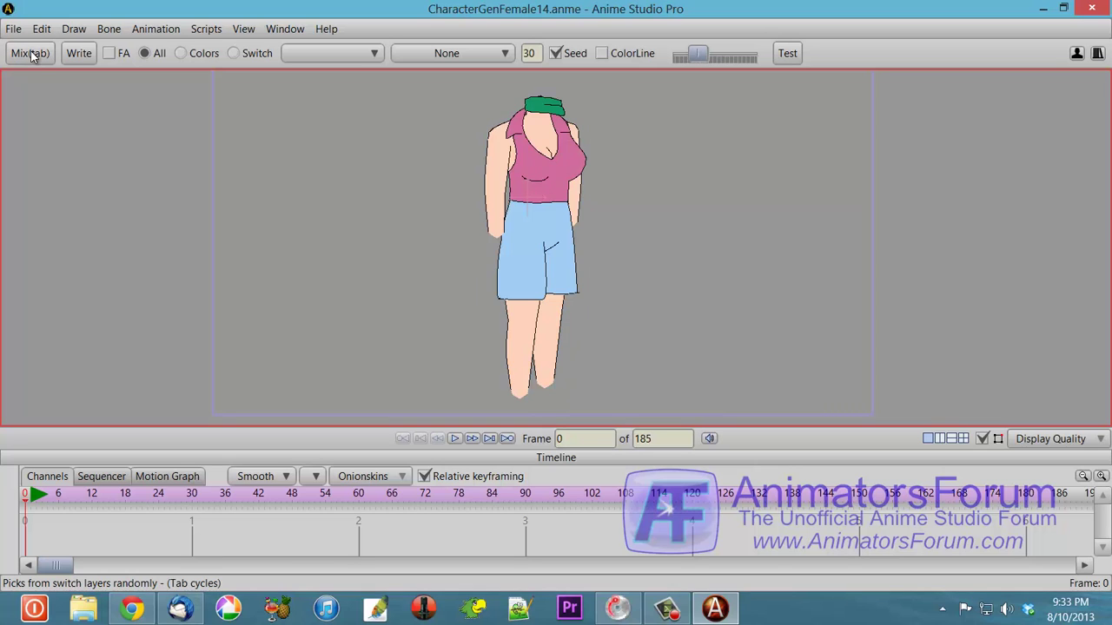
click(32, 53)
click(32, 53)
click(32, 54)
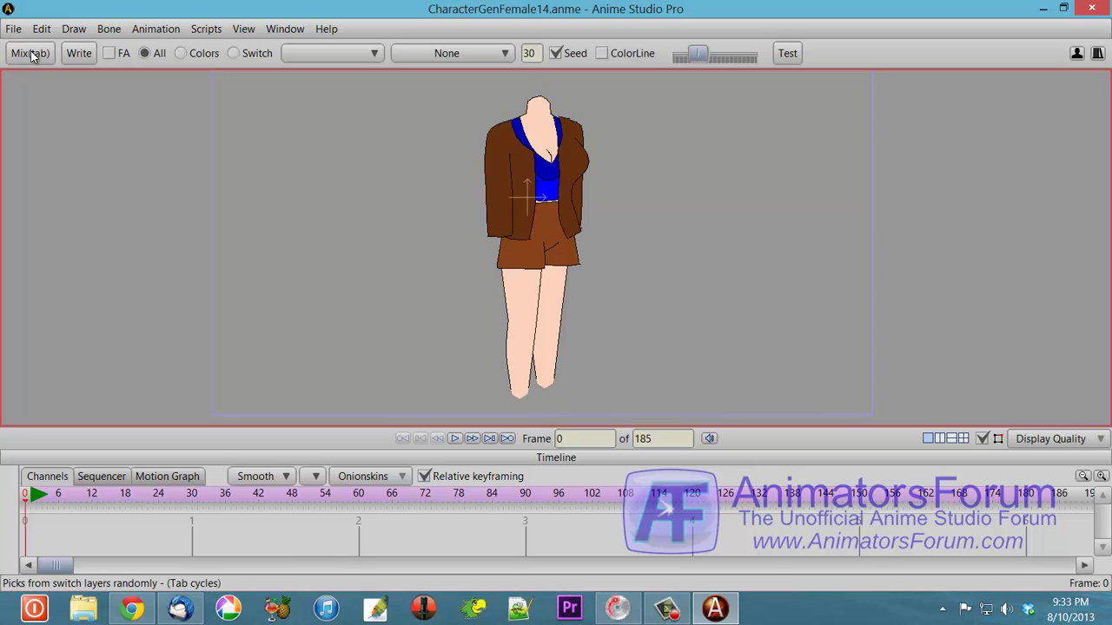
click(31, 53)
click(31, 53)
click(31, 53)
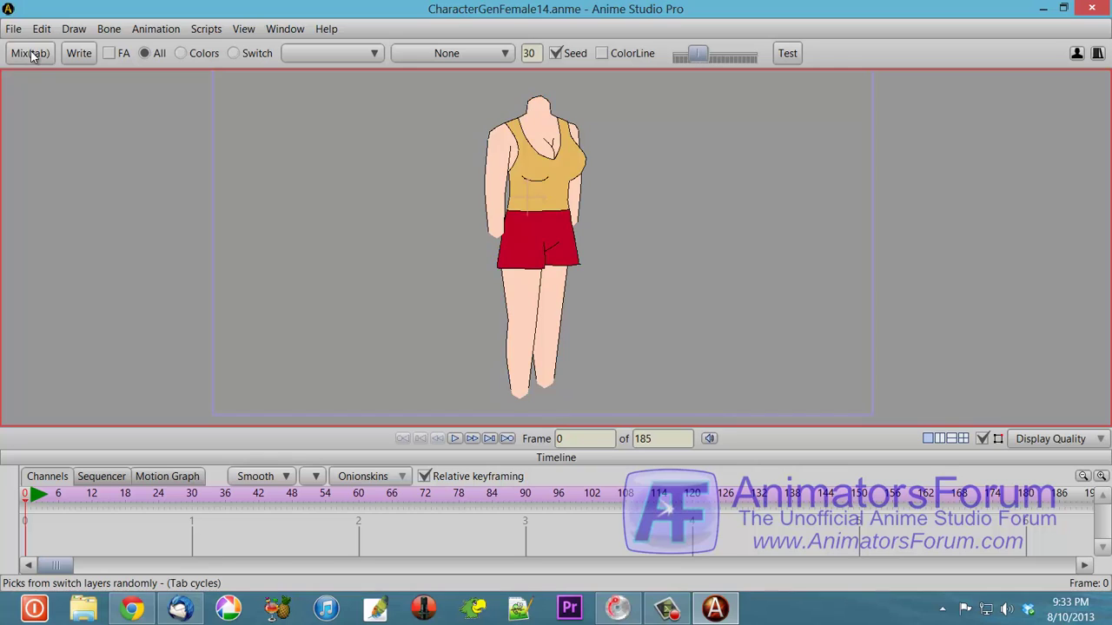
click(32, 53)
click(31, 53)
click(32, 53)
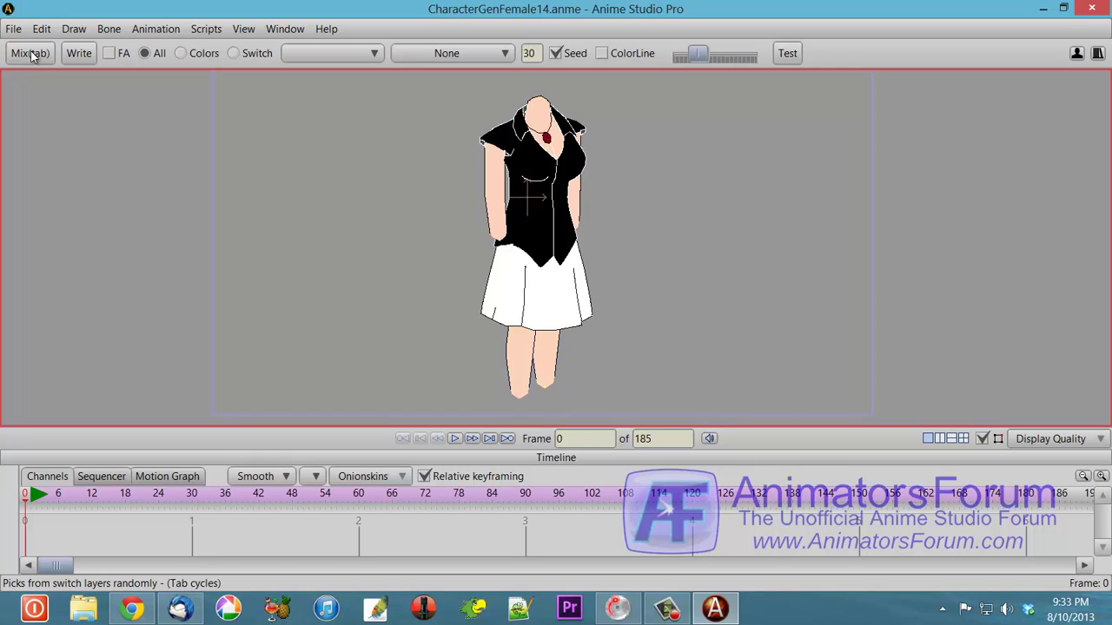
click(31, 53)
click(31, 53)
click(31, 53)
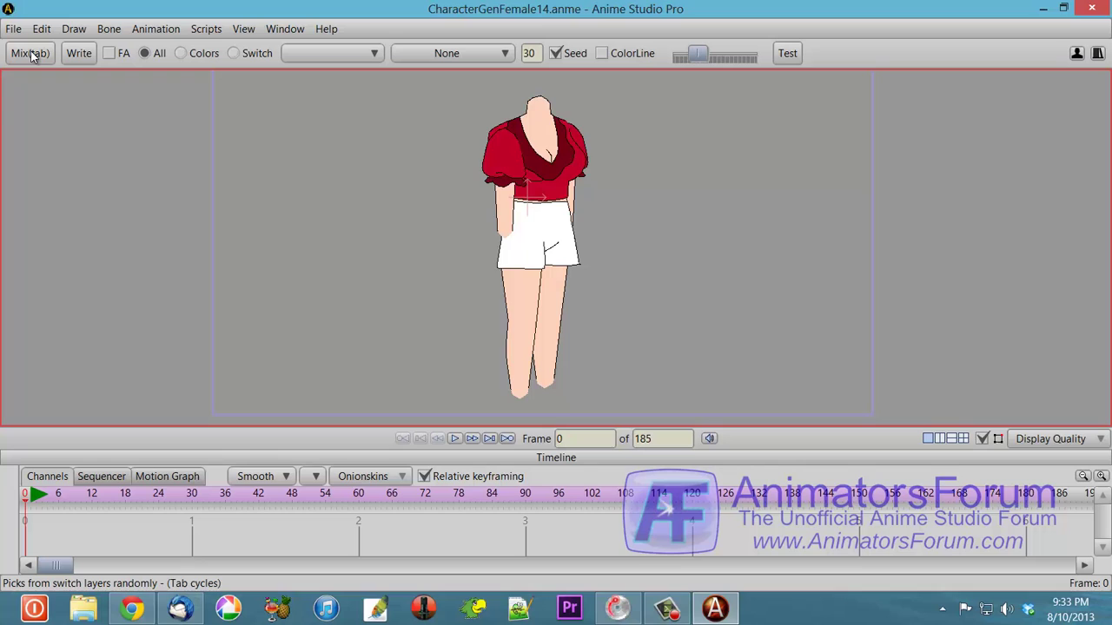
click(31, 53)
click(31, 53)
click(31, 53)
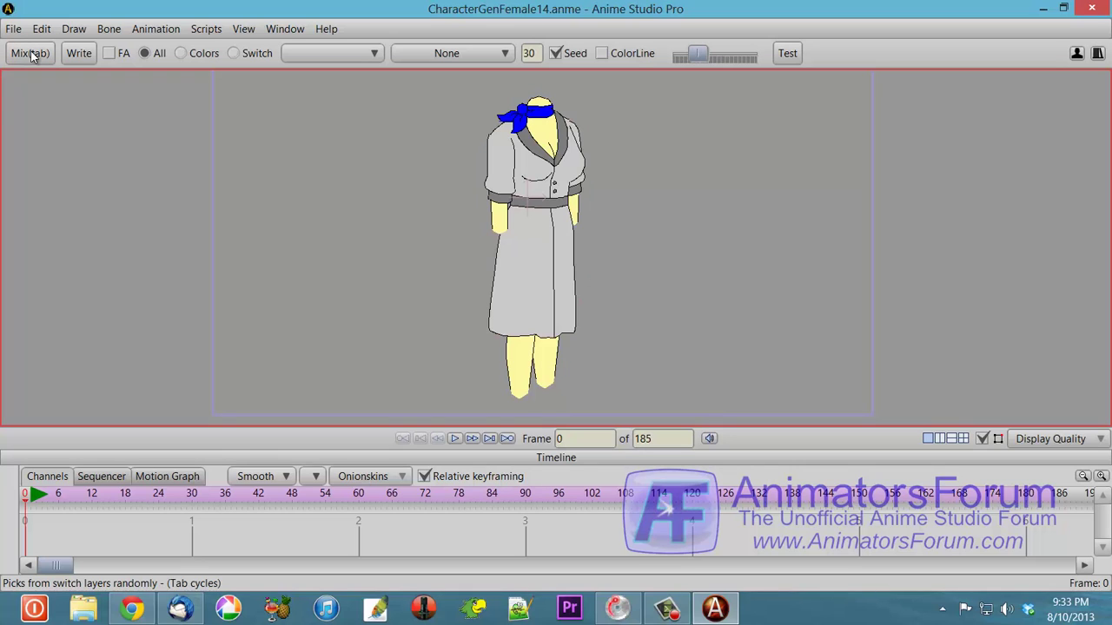
Keep mixing outfits and skin colour until she wears a dark red bra and long light-blue skirt.
click(31, 53)
click(32, 53)
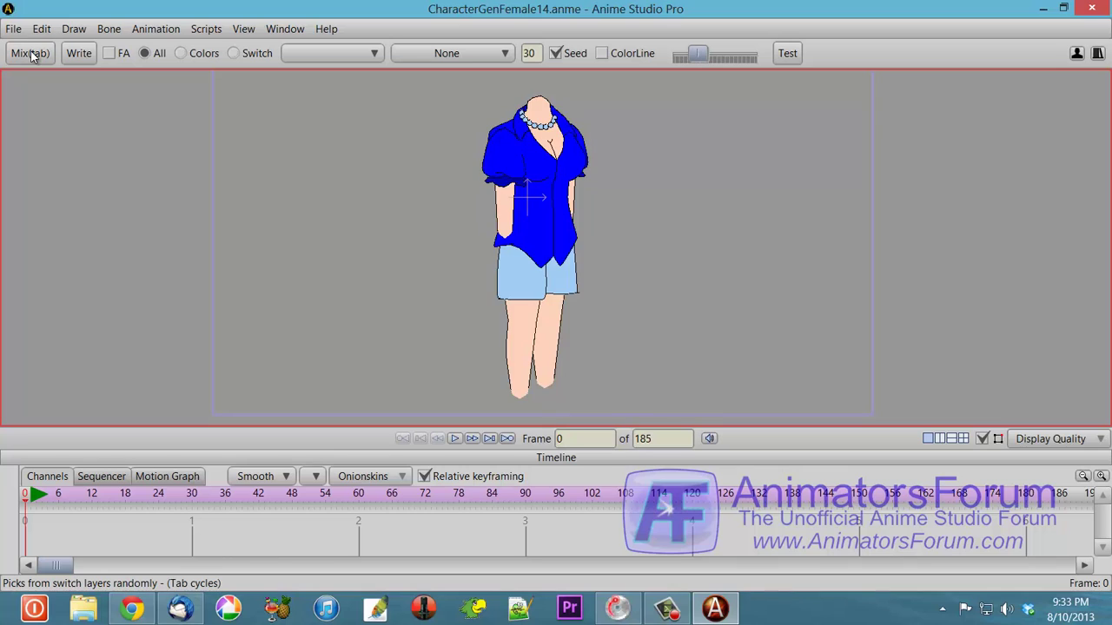
click(31, 53)
click(31, 53)
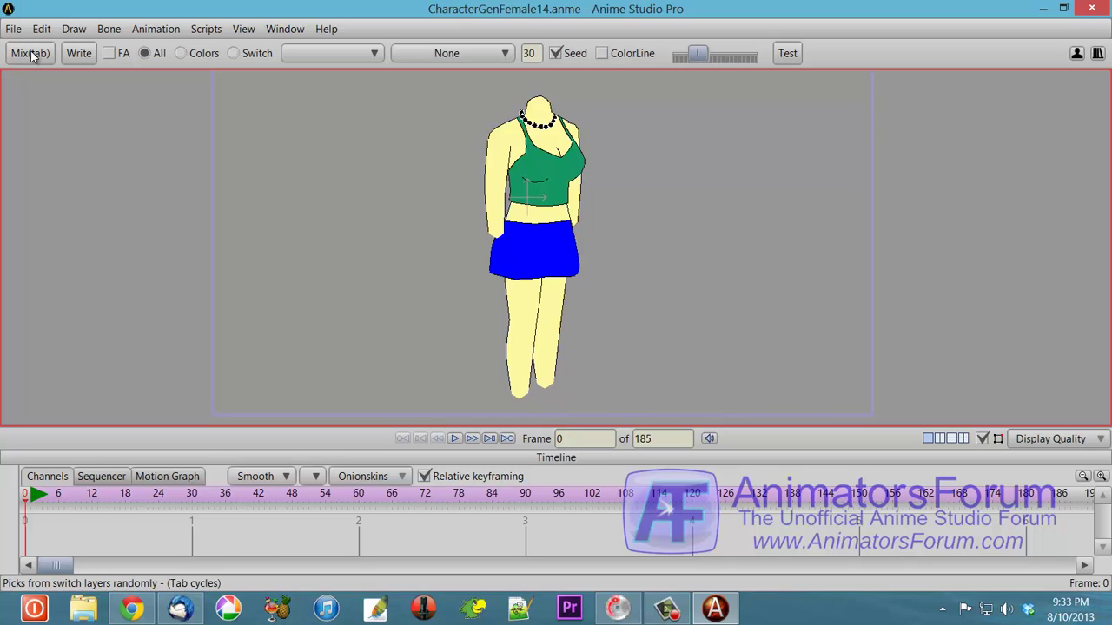
click(32, 53)
click(32, 53)
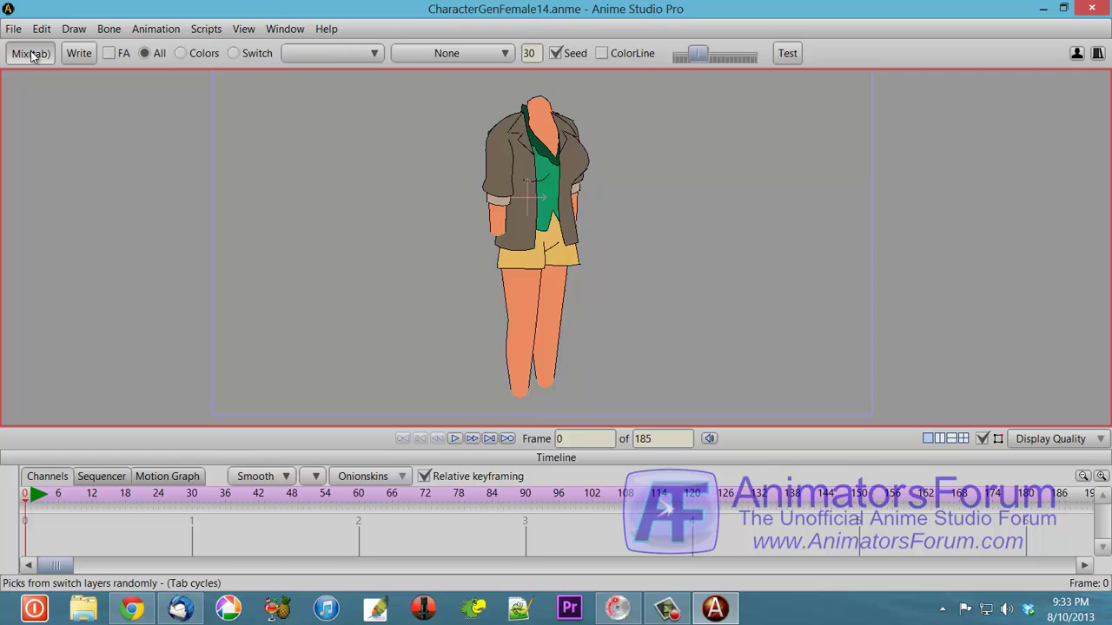
click(32, 53)
click(31, 53)
click(31, 53)
click(31, 53)
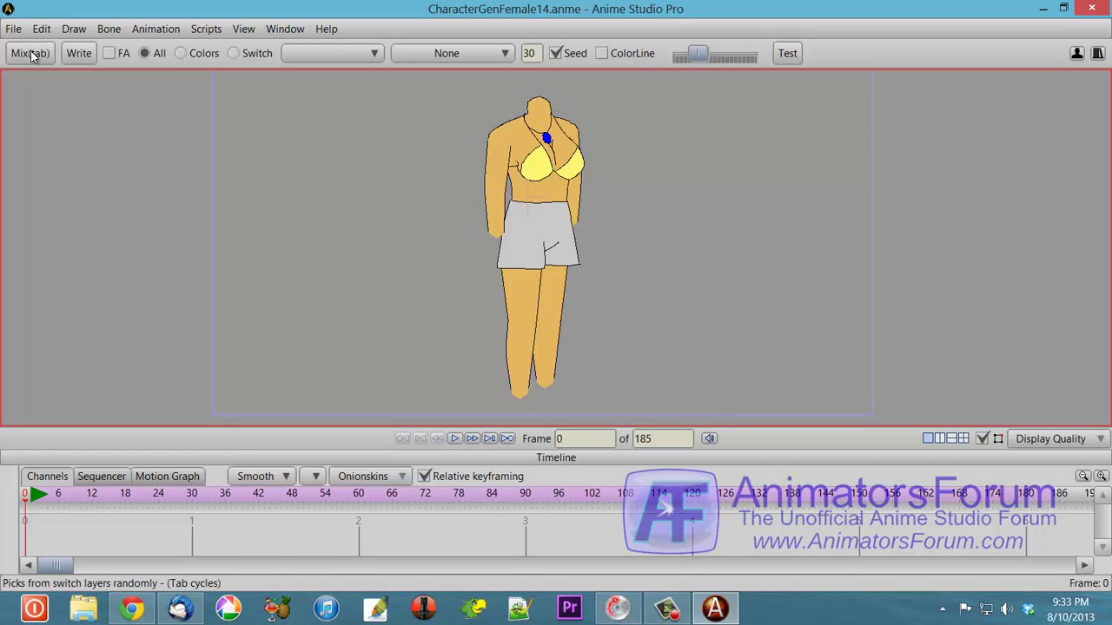
click(32, 53)
click(31, 53)
click(31, 53)
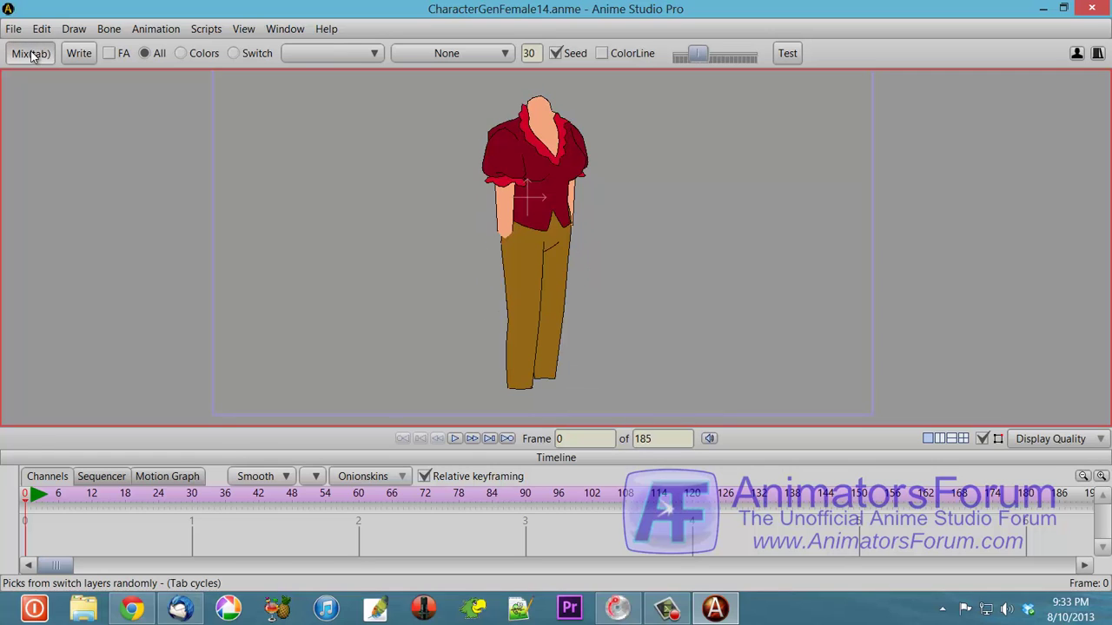
click(31, 53)
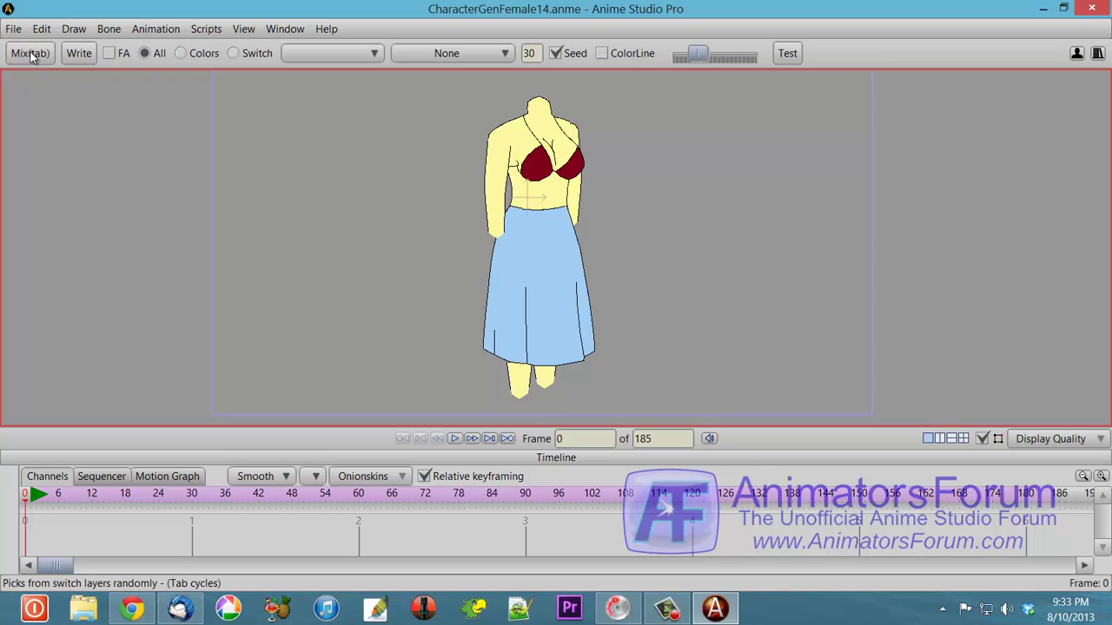
Re-randomise the female figure's clothing and colours with repeated Mix clicks.
click(32, 53)
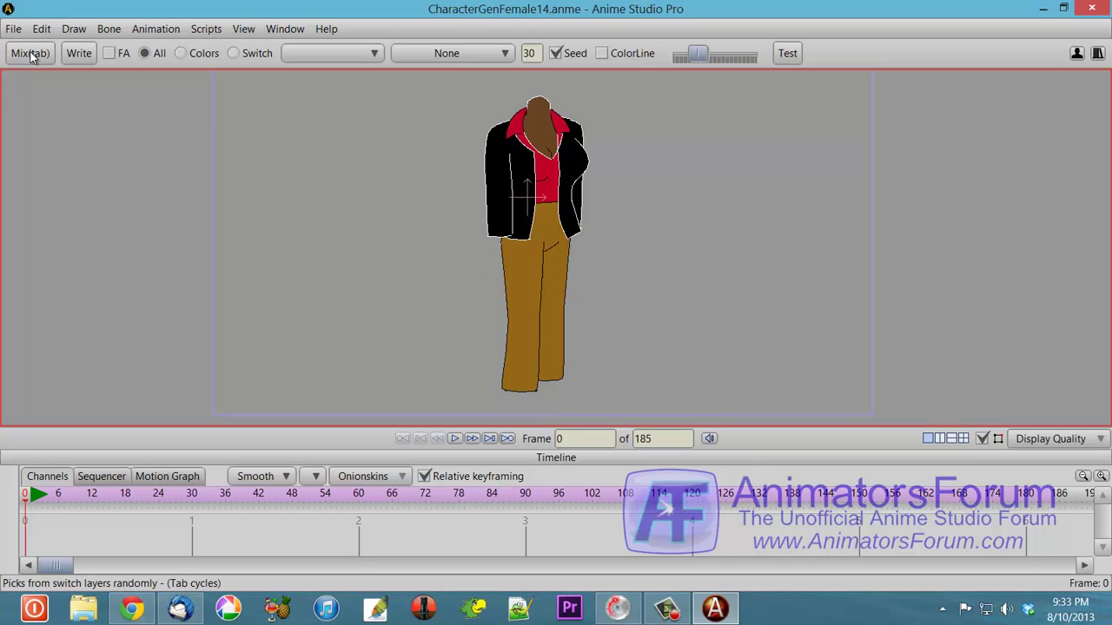
click(31, 53)
click(31, 53)
click(31, 53)
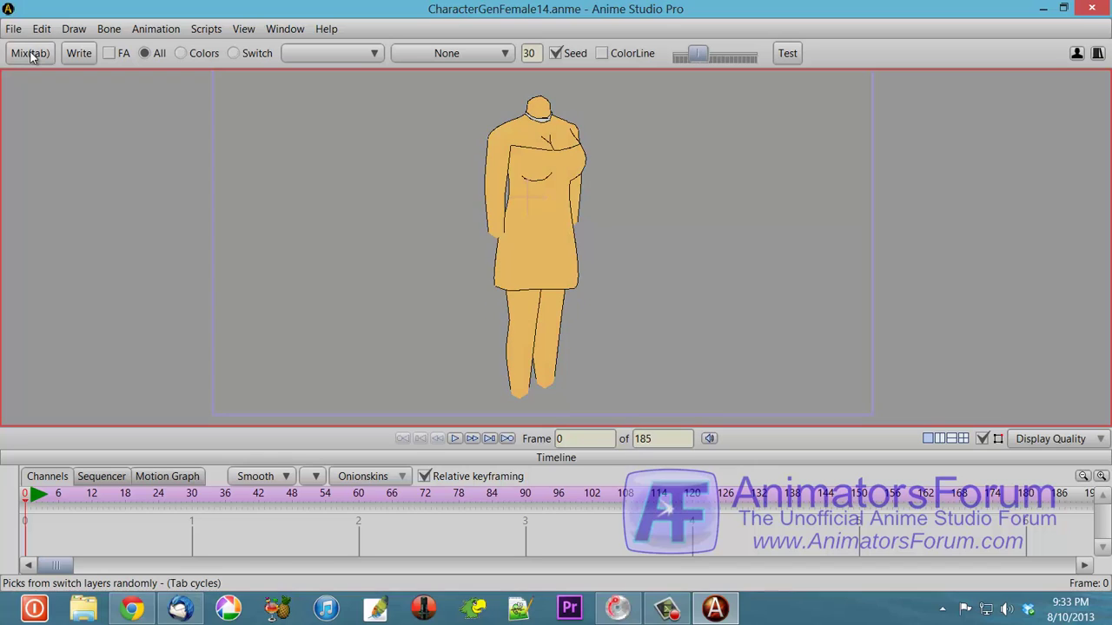
click(31, 53)
click(31, 53)
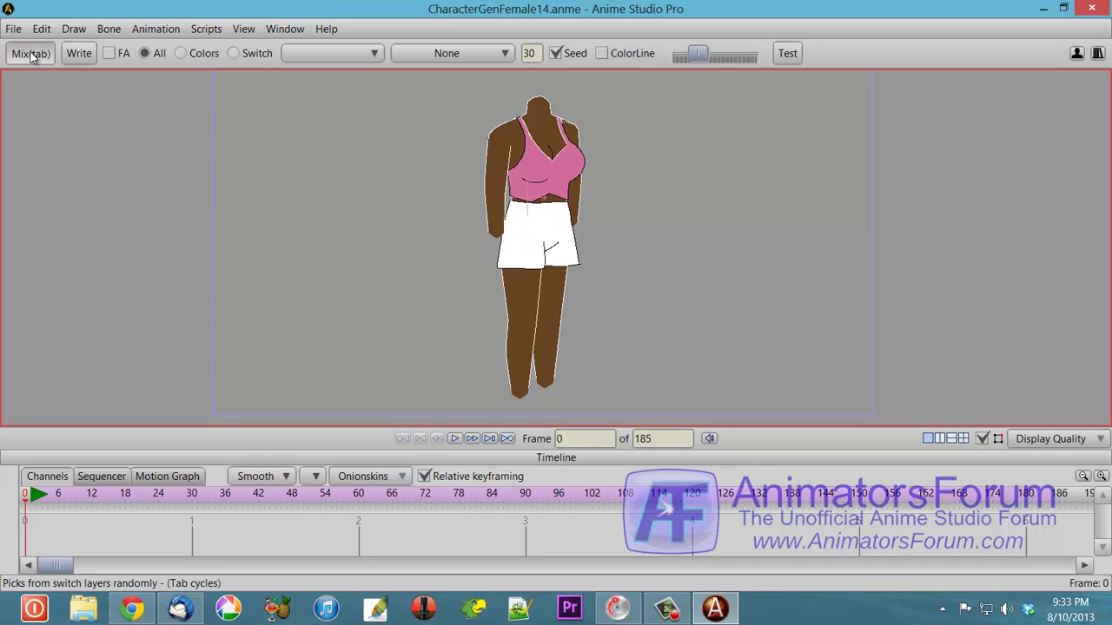
click(31, 53)
click(31, 53)
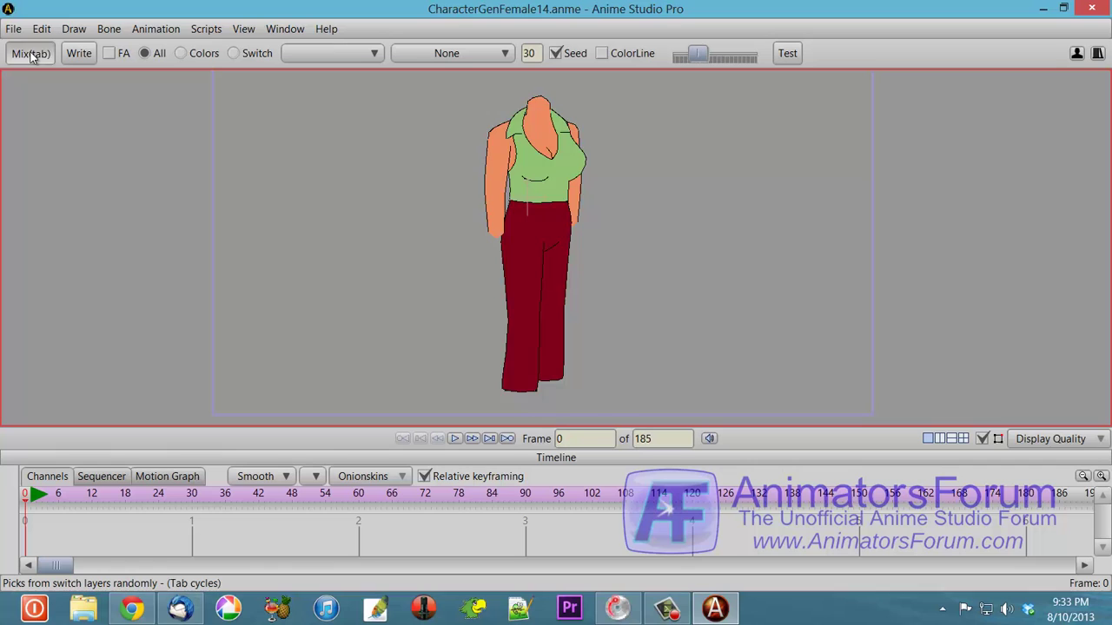
click(31, 53)
click(31, 53)
click(31, 53)
click(31, 53)
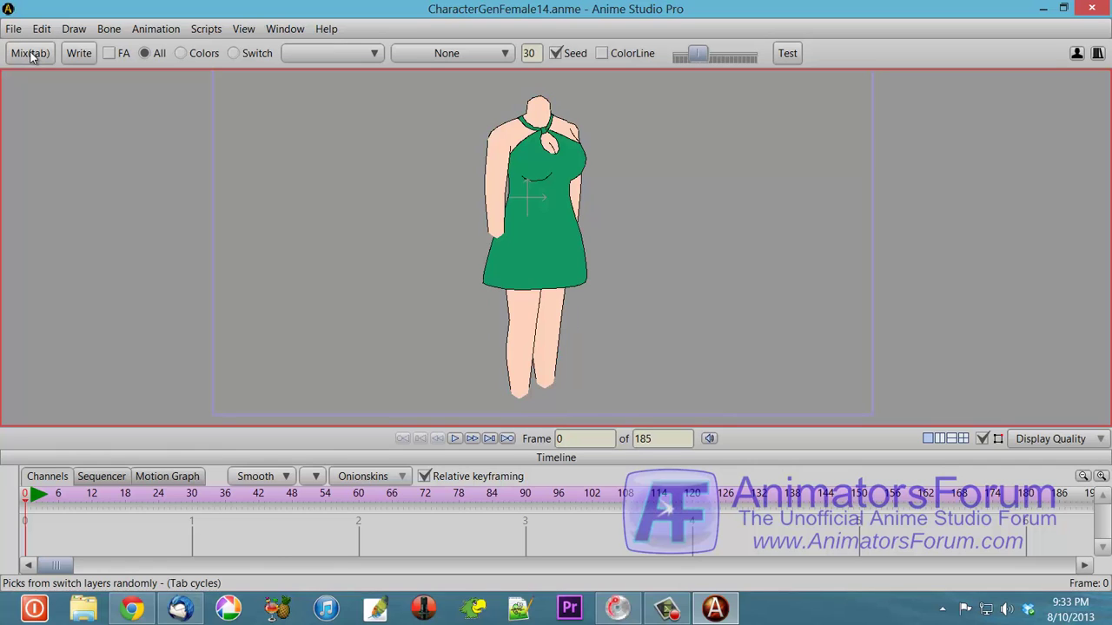
click(31, 53)
click(31, 53)
click(31, 53)
click(32, 53)
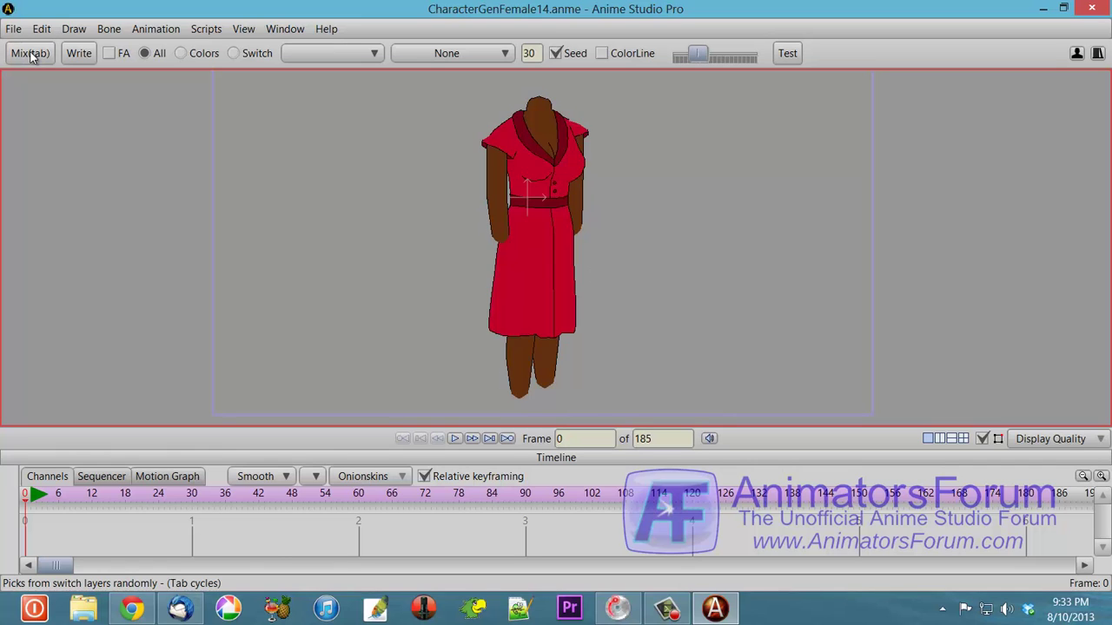
click(32, 53)
click(31, 53)
click(31, 53)
click(31, 53)
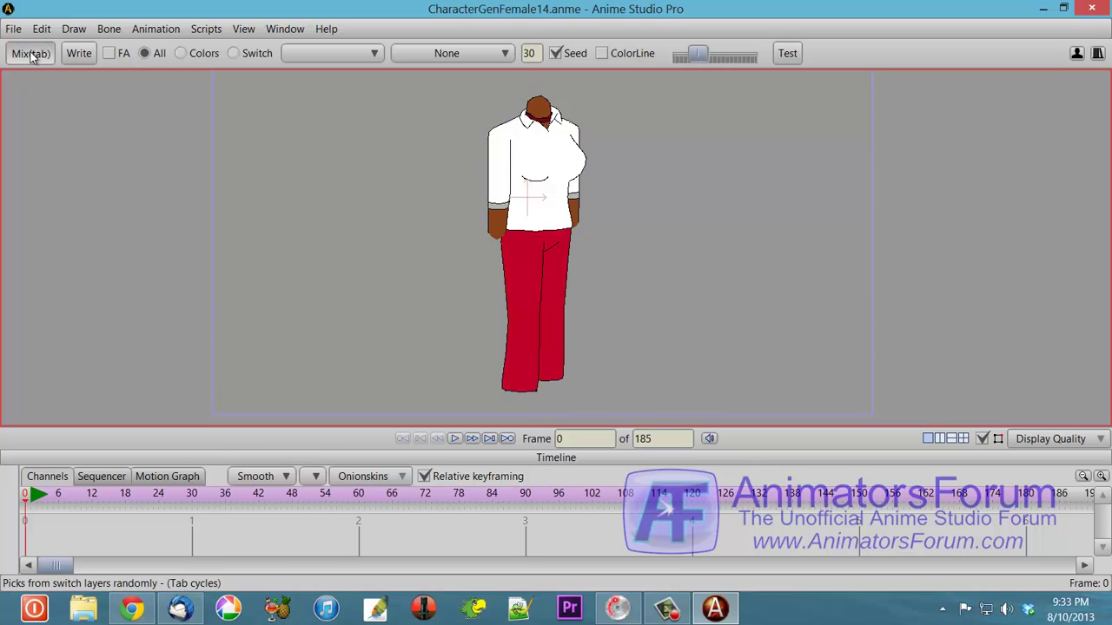
click(31, 53)
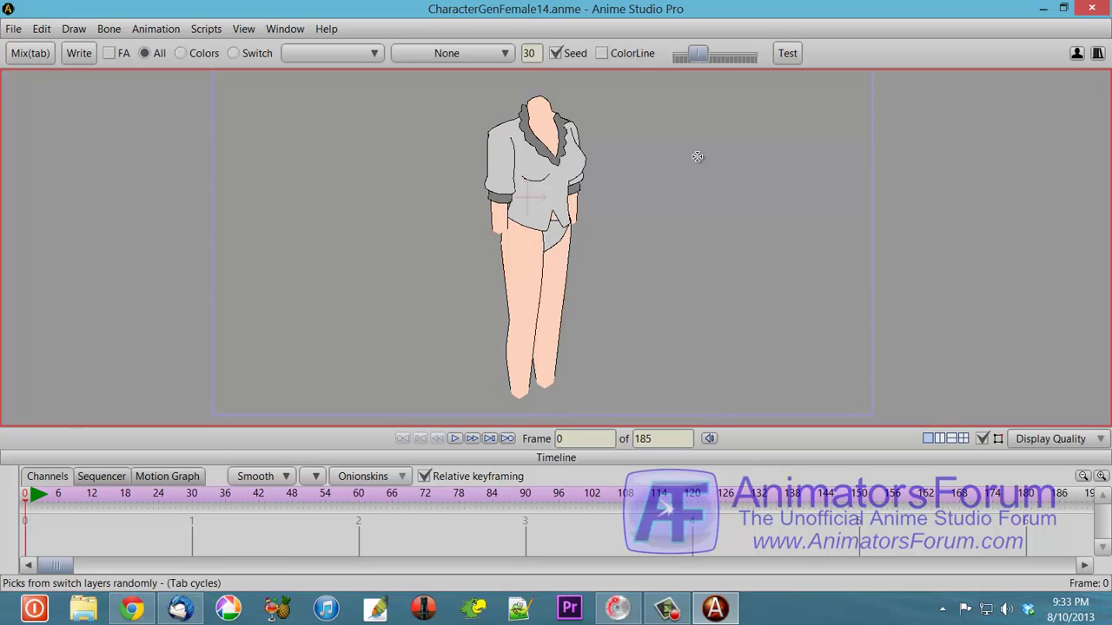
Continue mixing until she wears a belted green shirt dress with dark lapels.
click(37, 57)
click(37, 57)
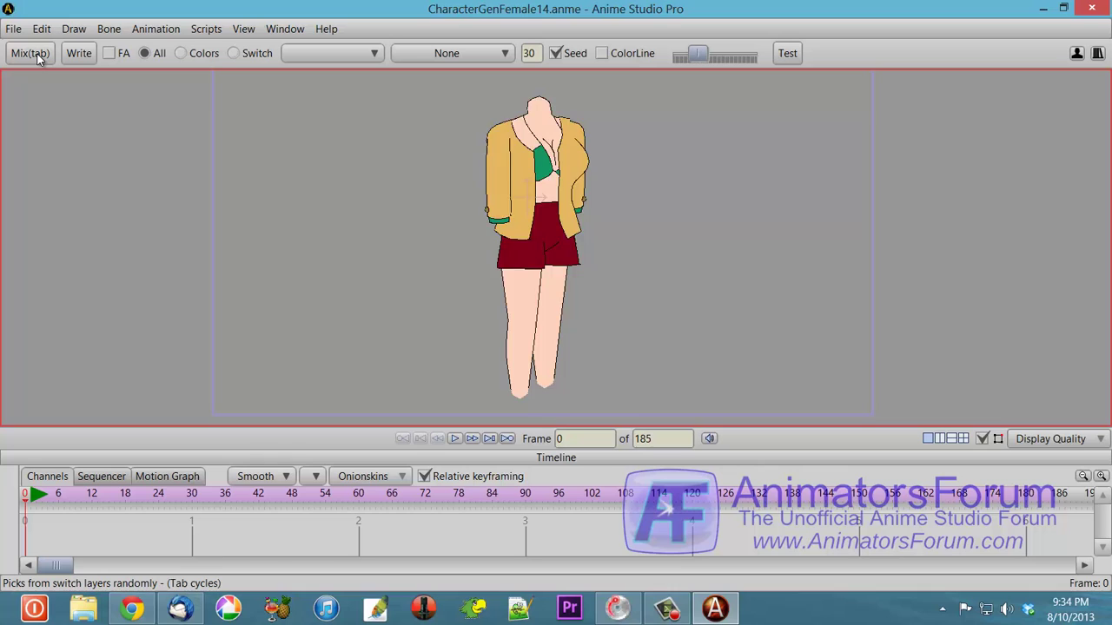
click(36, 56)
click(36, 57)
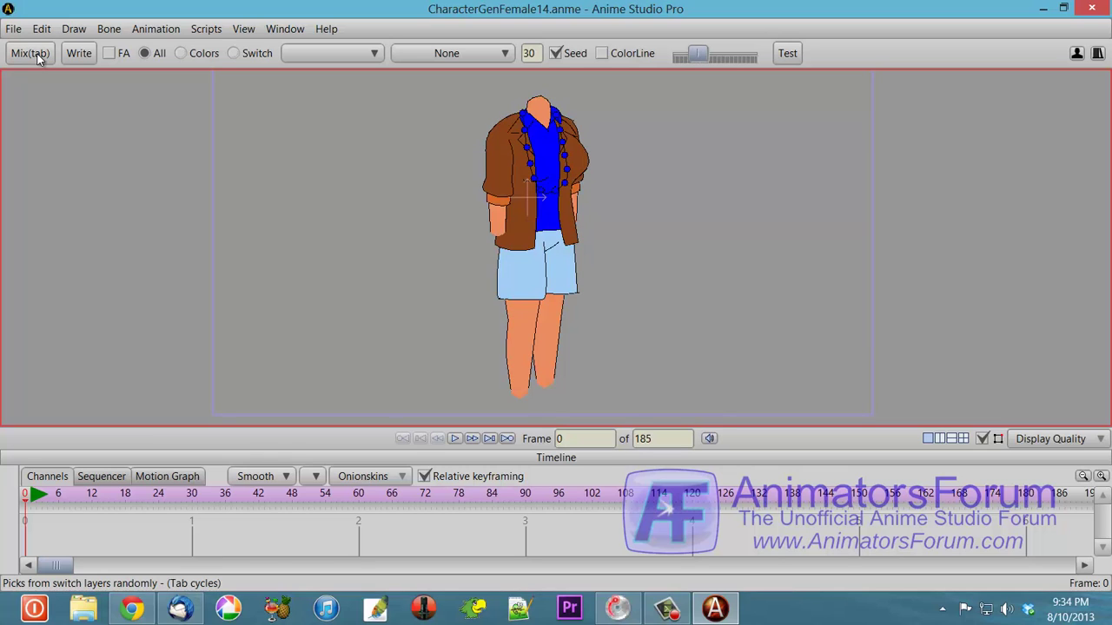
click(36, 57)
click(36, 57)
click(37, 57)
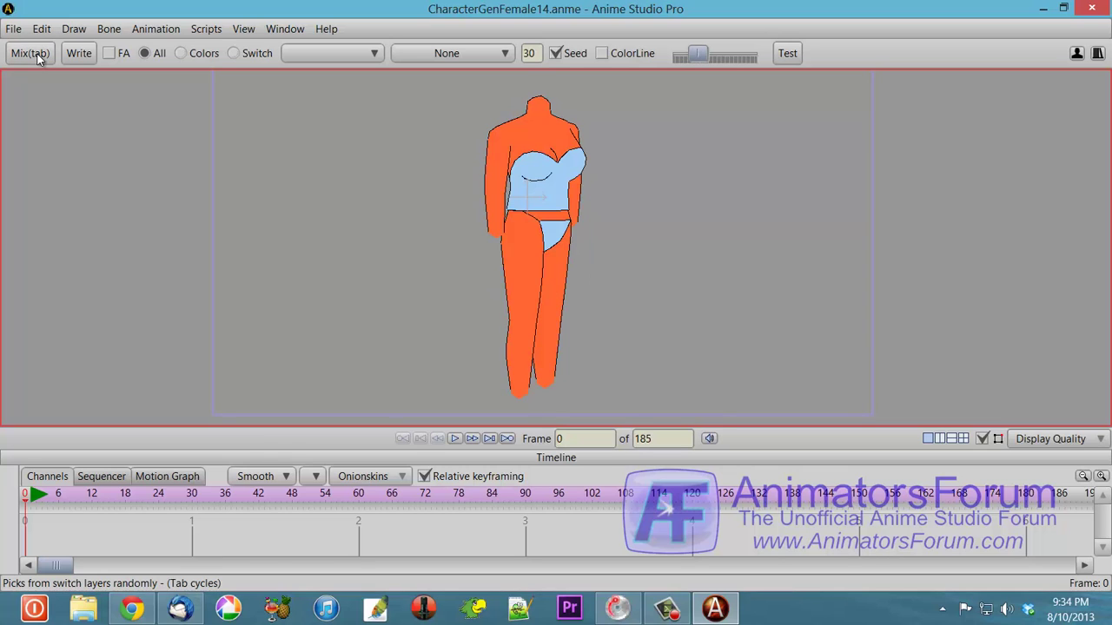
click(36, 56)
click(36, 57)
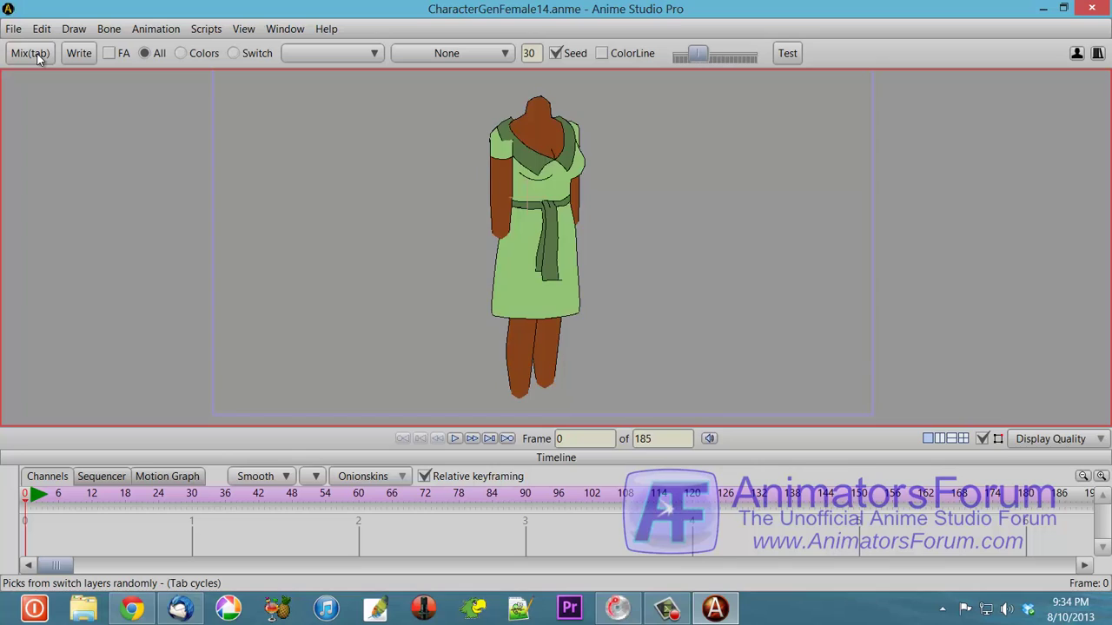
click(37, 56)
click(37, 57)
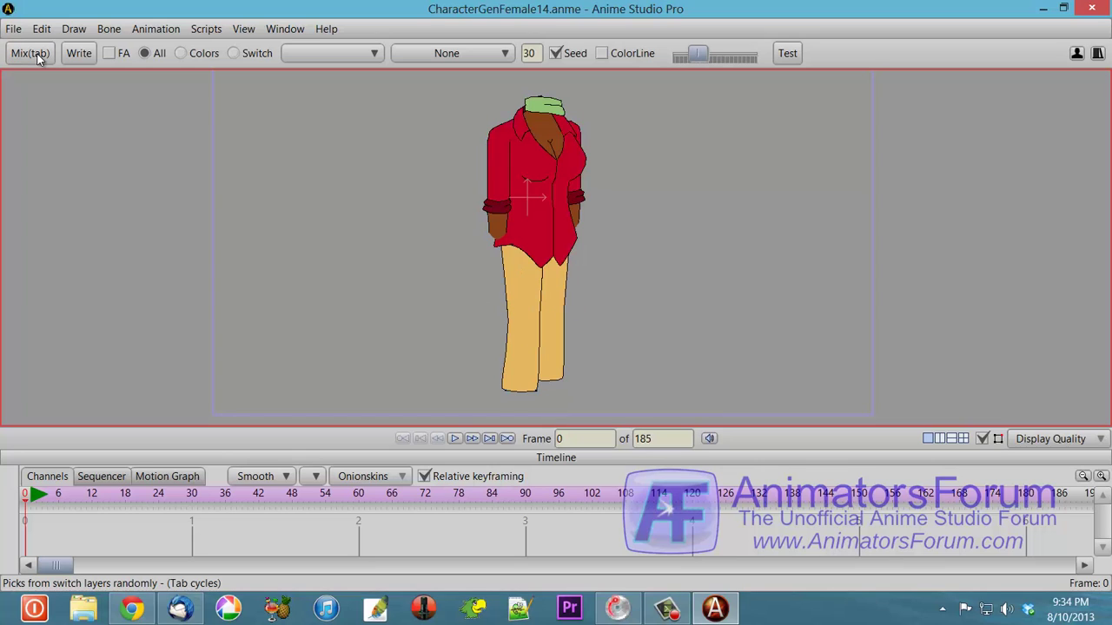
click(37, 57)
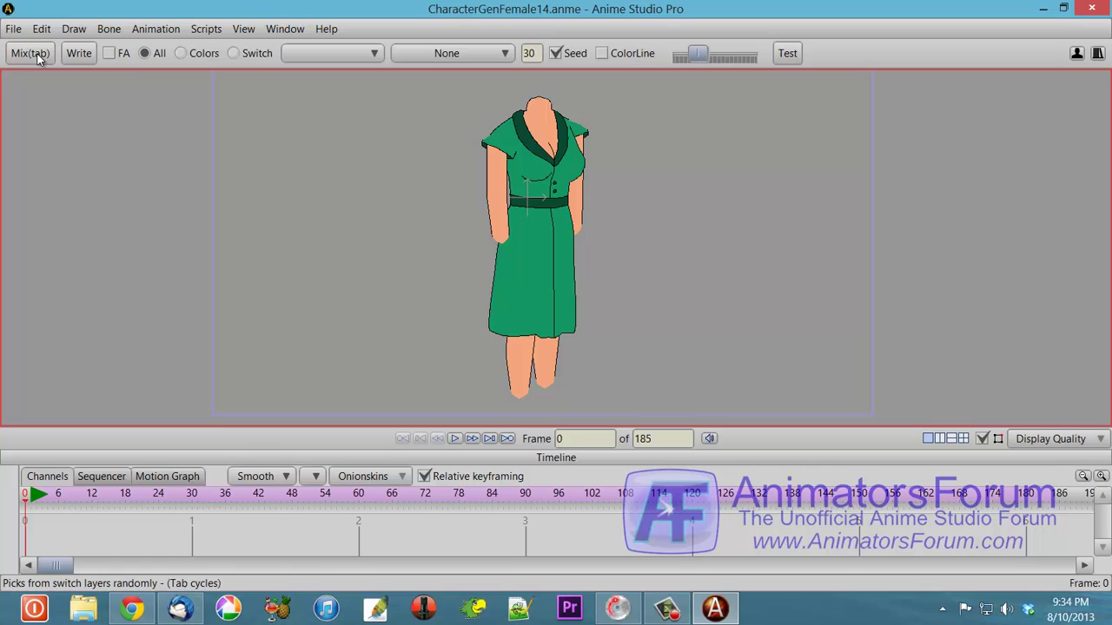
key(ctrl+l)
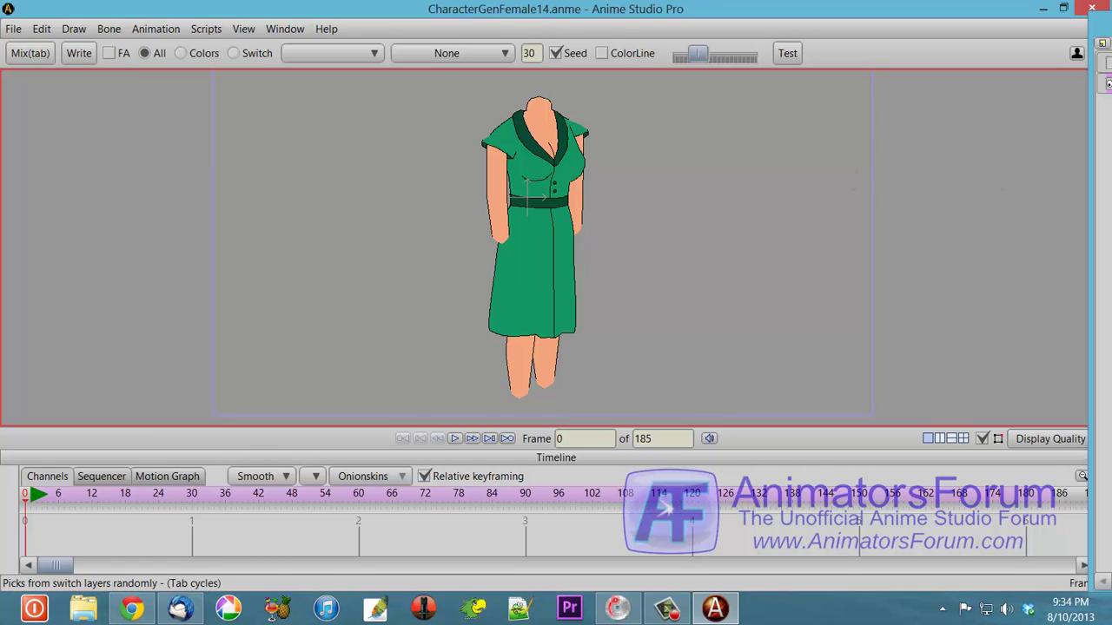
Show the Layers panel, expand Body and Outfit to inspect Dresses, then collapse Outfit.
drag(1098, 44, 943, 23)
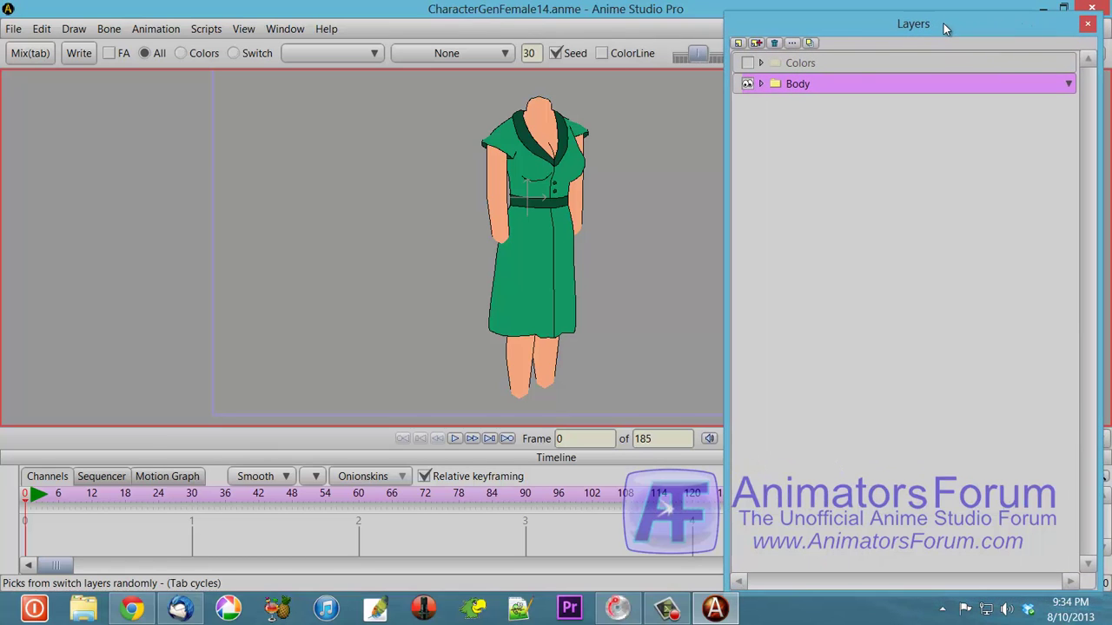
click(761, 83)
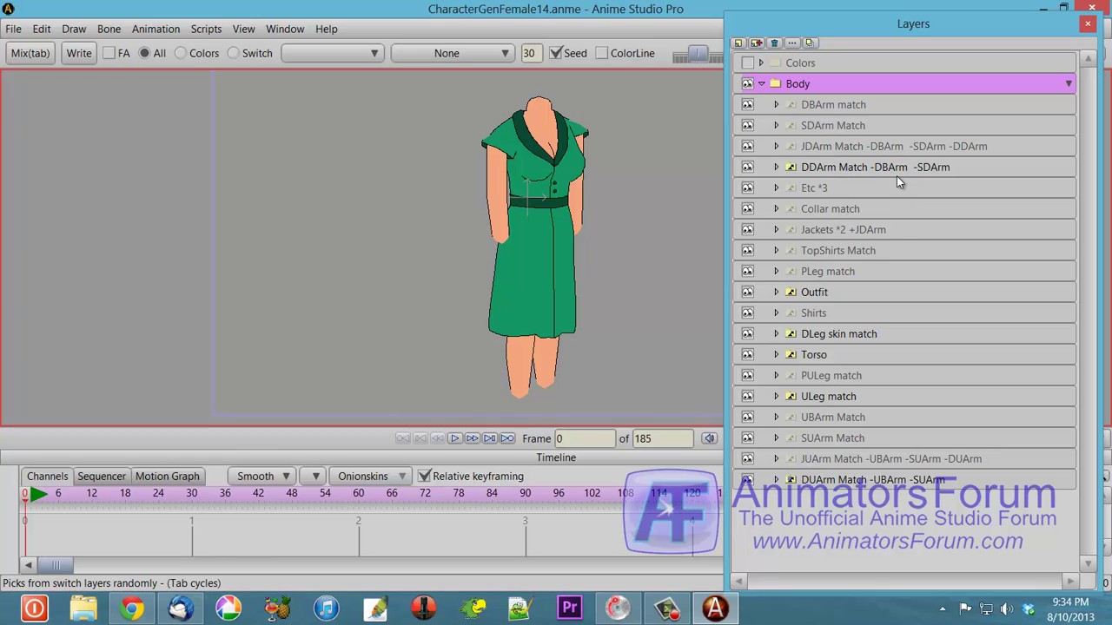
click(777, 295)
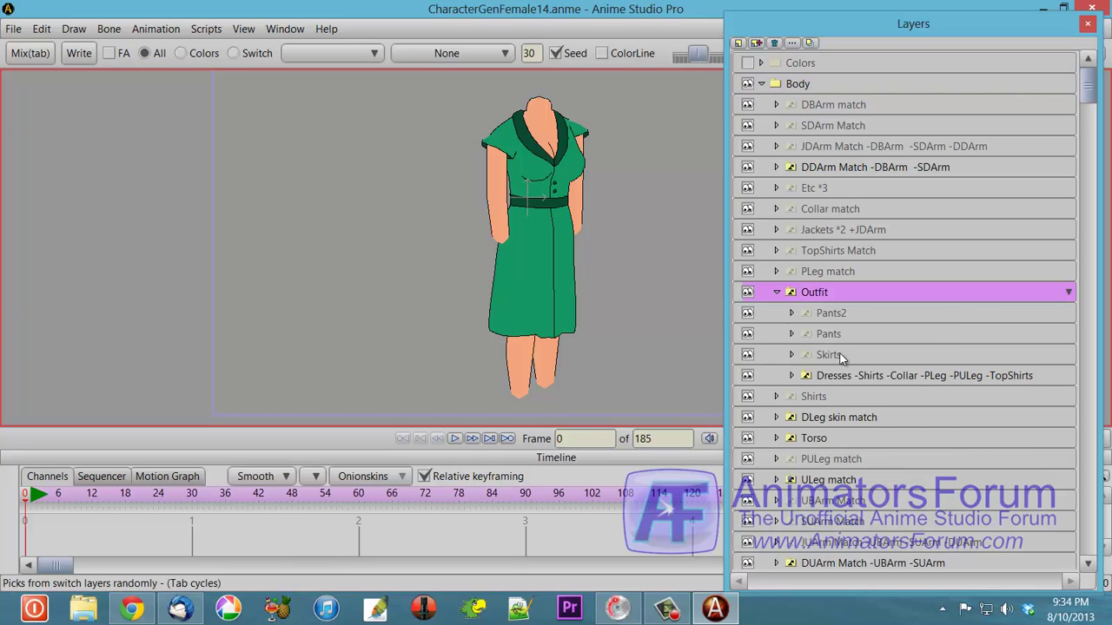
click(792, 377)
click(792, 377)
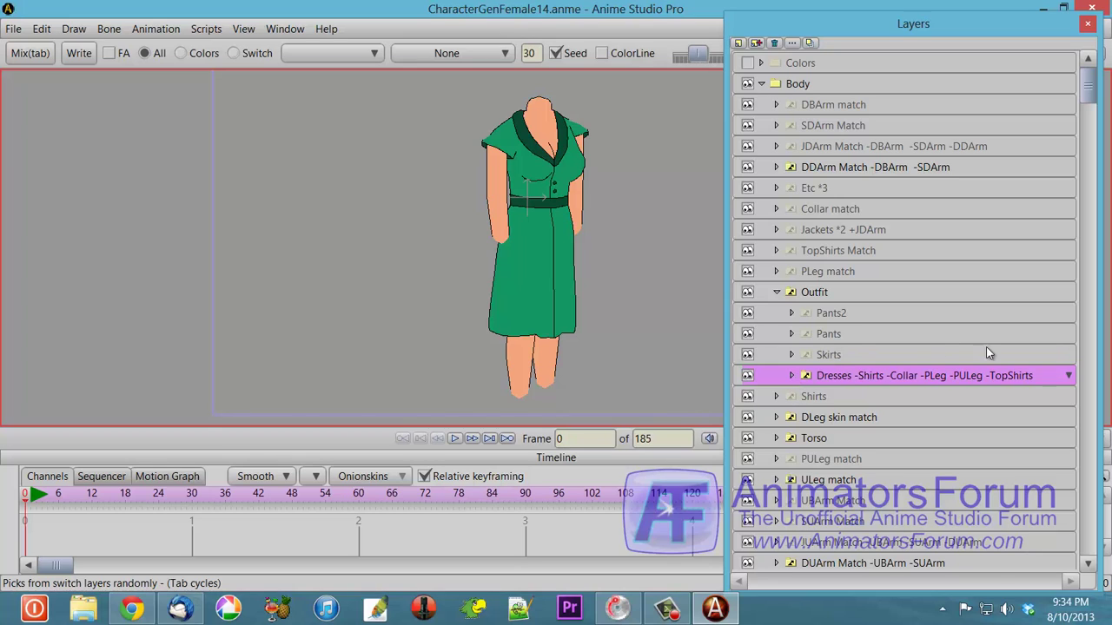
click(775, 292)
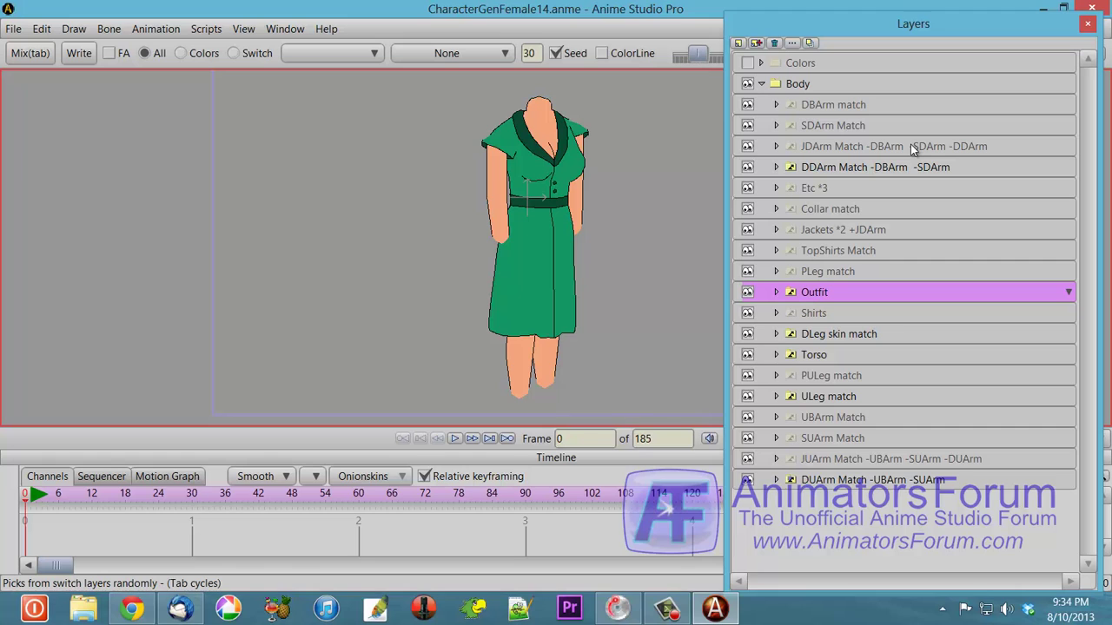
Move the Layers panel off screen and dismiss the AnyDVD update notification.
drag(890, 22, 1111, 21)
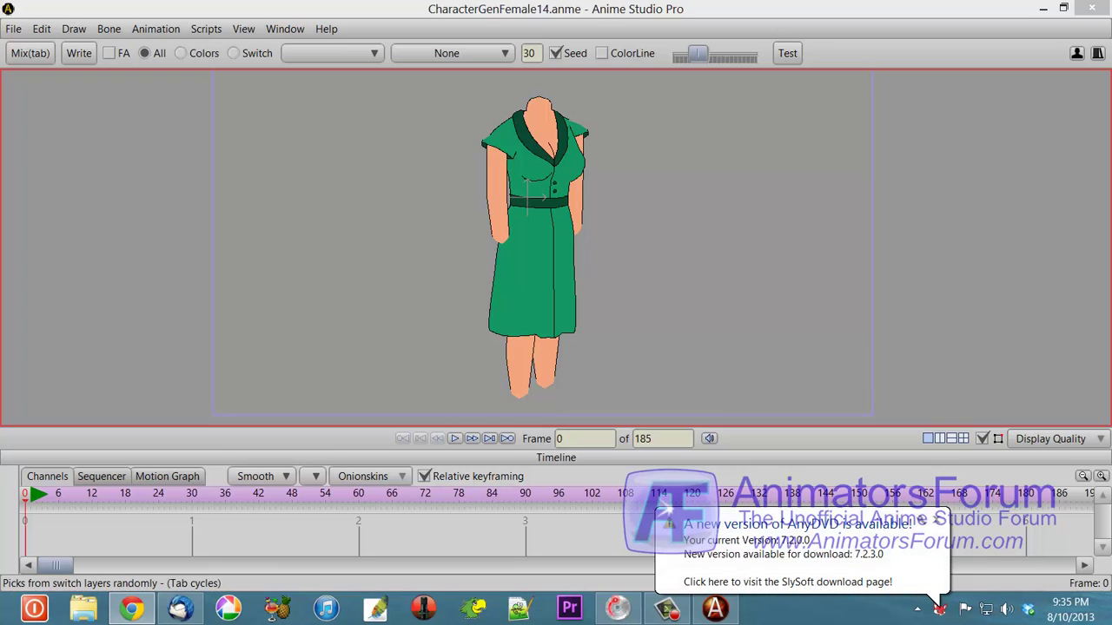
click(937, 519)
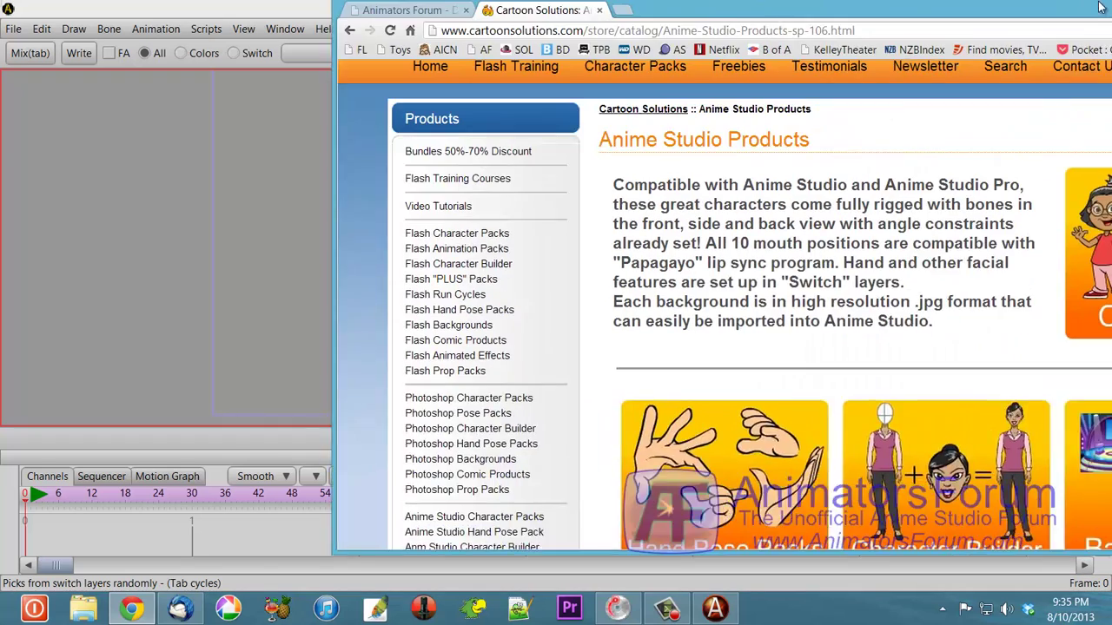
Maximise Chrome, browse the Cartoon Solutions Character Builder heads and bodies, then minimise it.
drag(1111, 7, 832, 7)
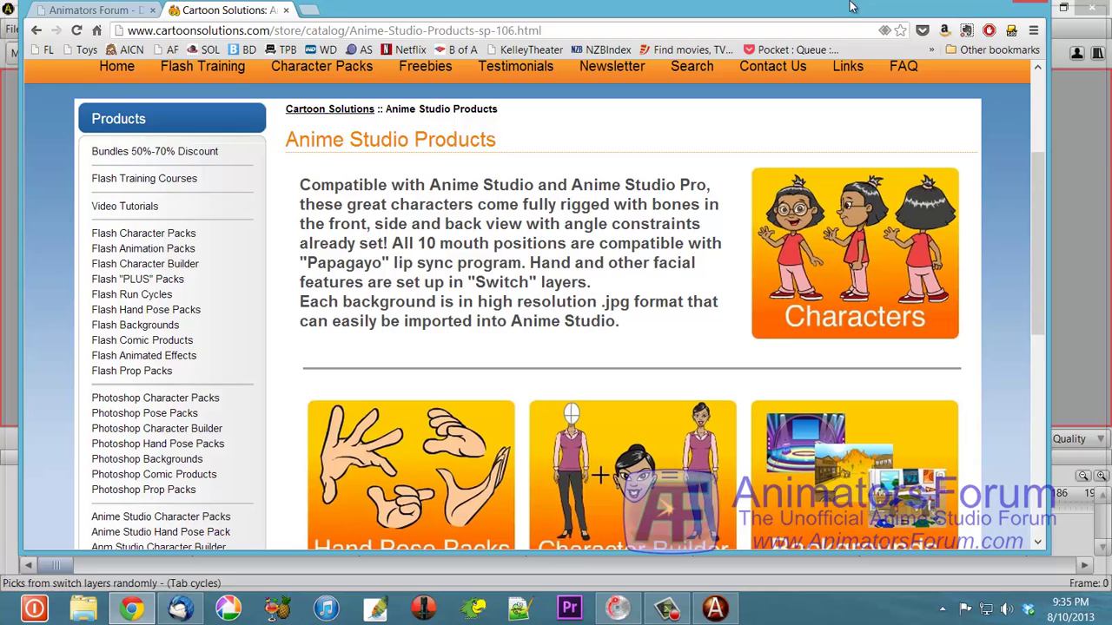
double_click(831, 7)
scroll(769, 213, down, 3)
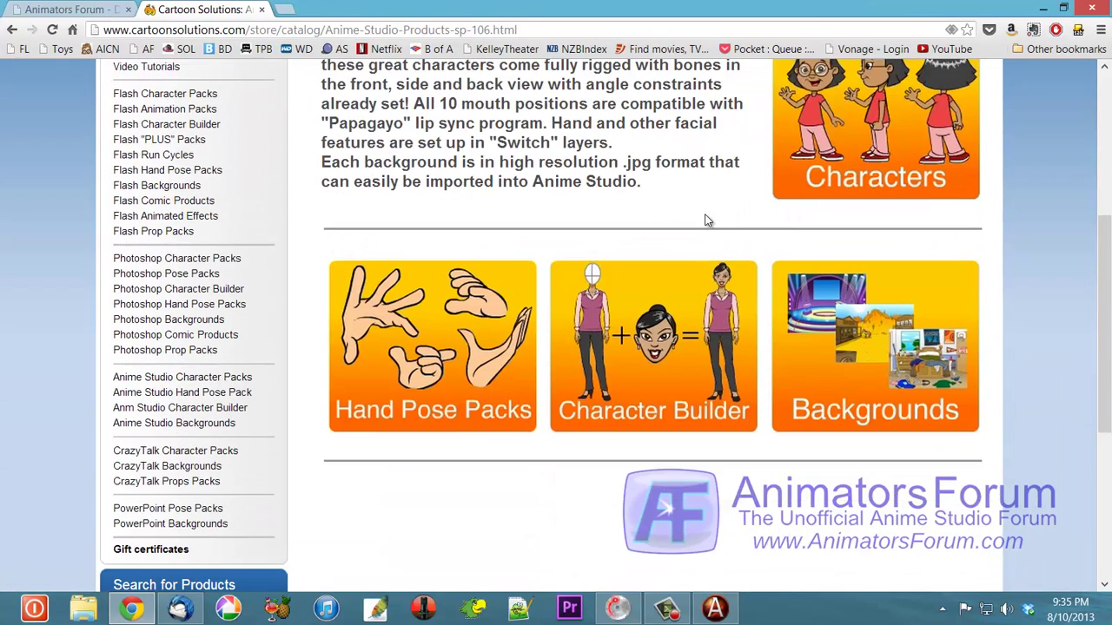
click(691, 294)
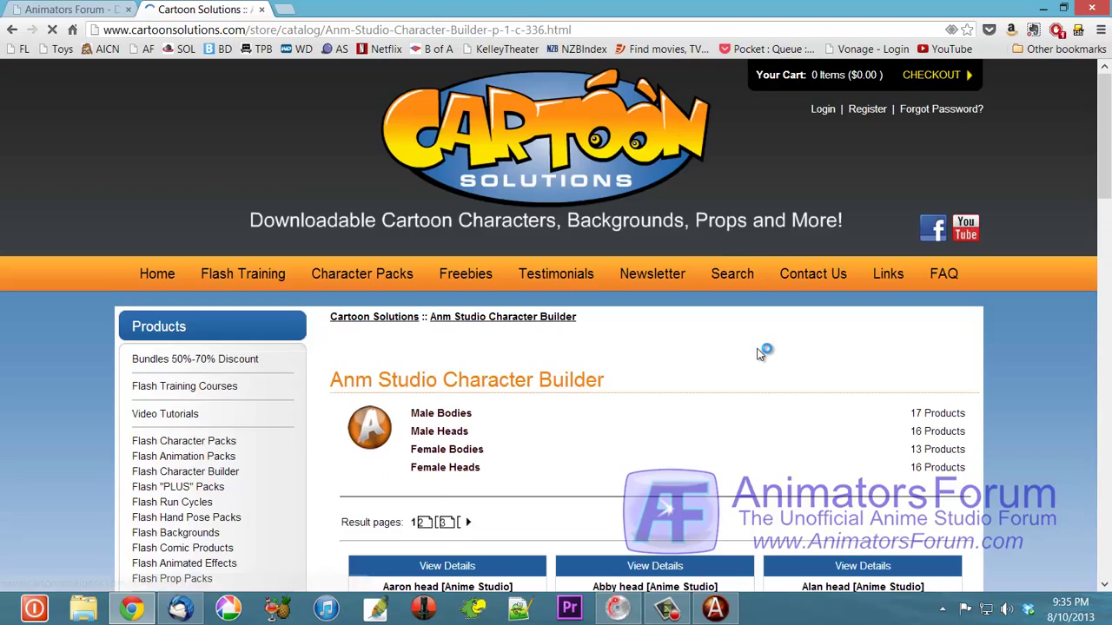
scroll(734, 287, down, 2)
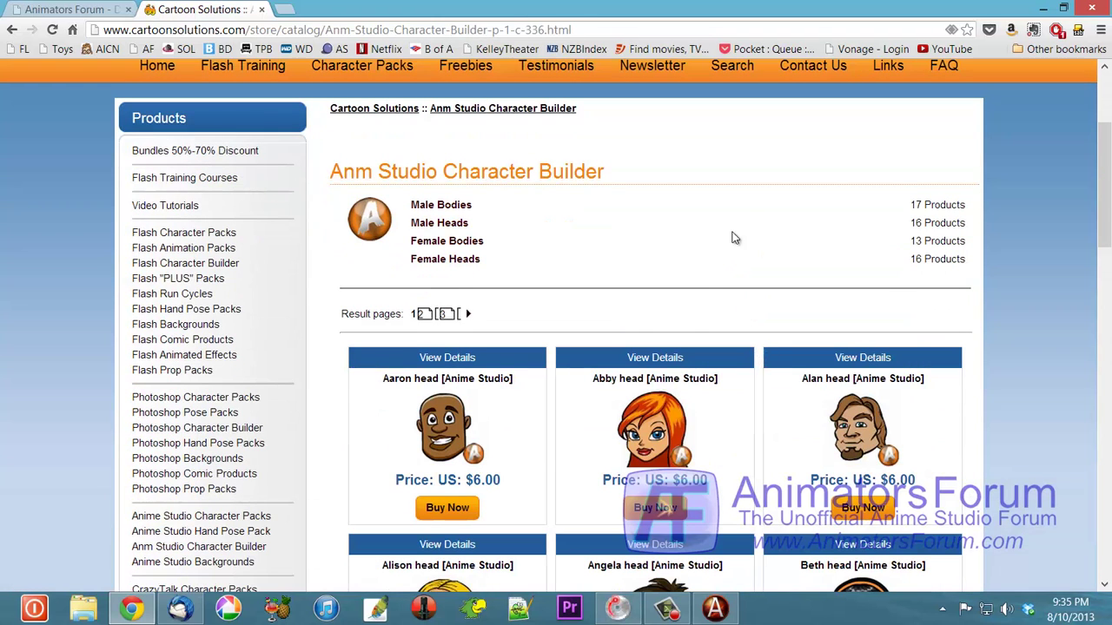
scroll(732, 205, down, 3)
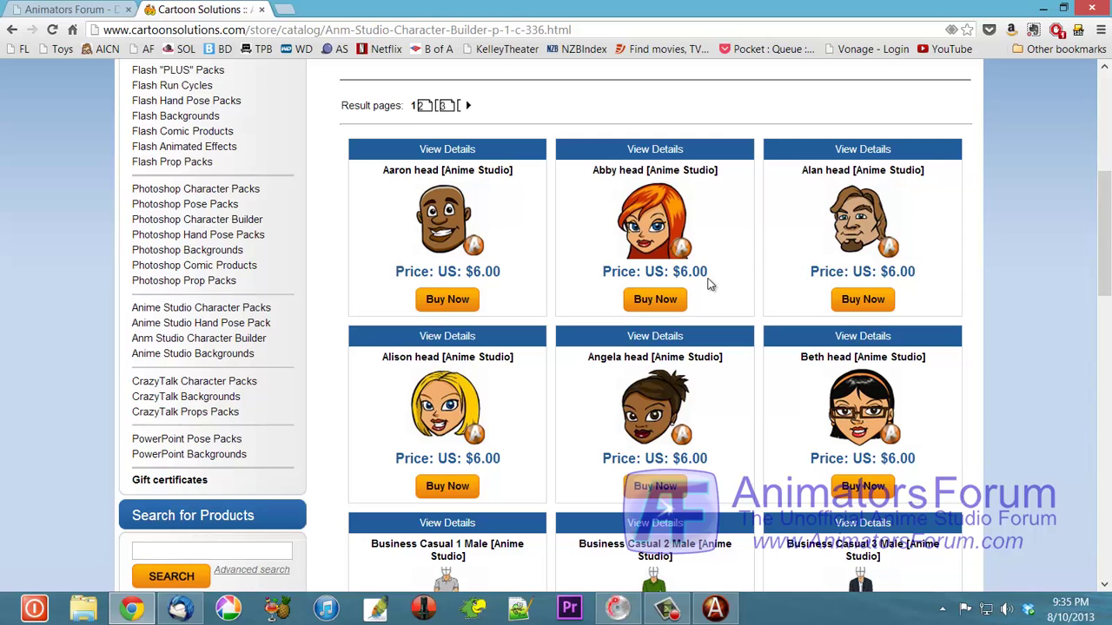
scroll(728, 274, down, 2)
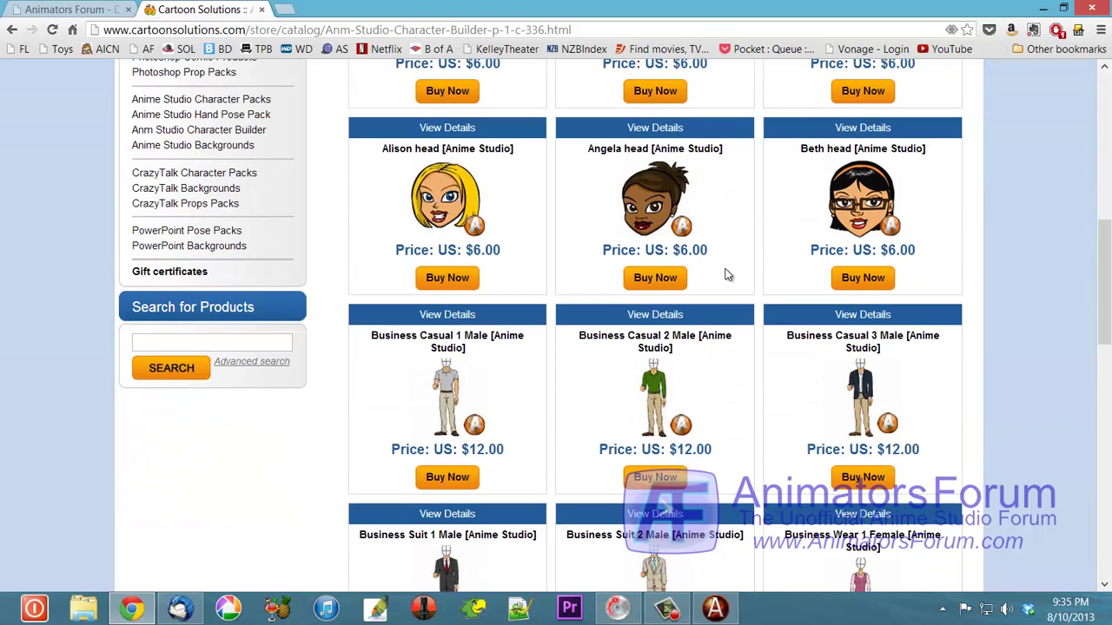
scroll(728, 275, down, 2)
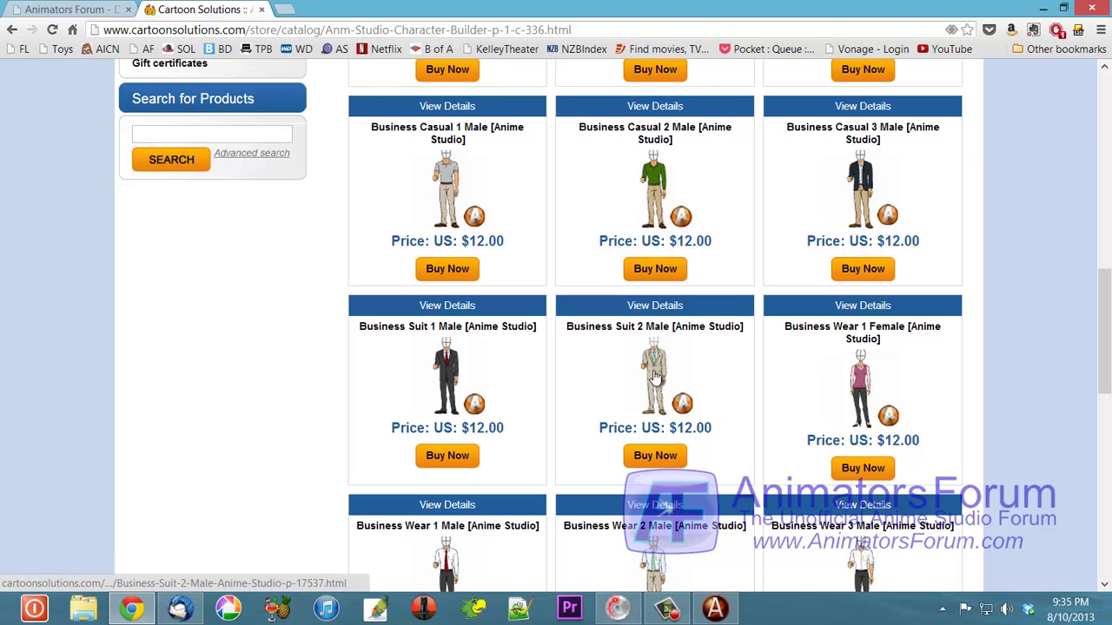
scroll(599, 380, down, 2)
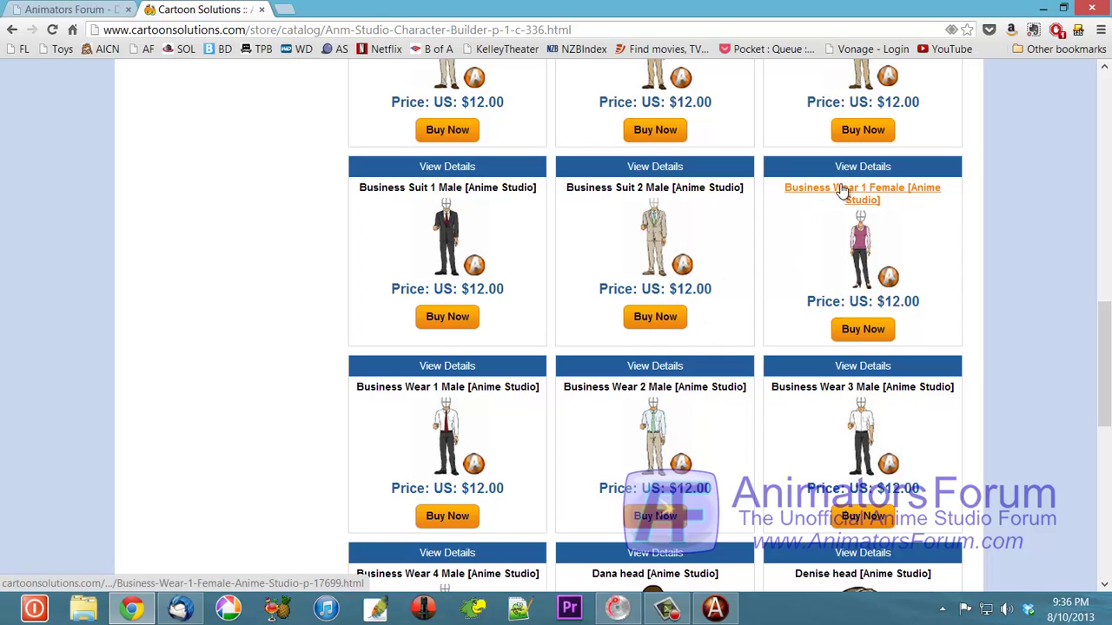
click(1044, 9)
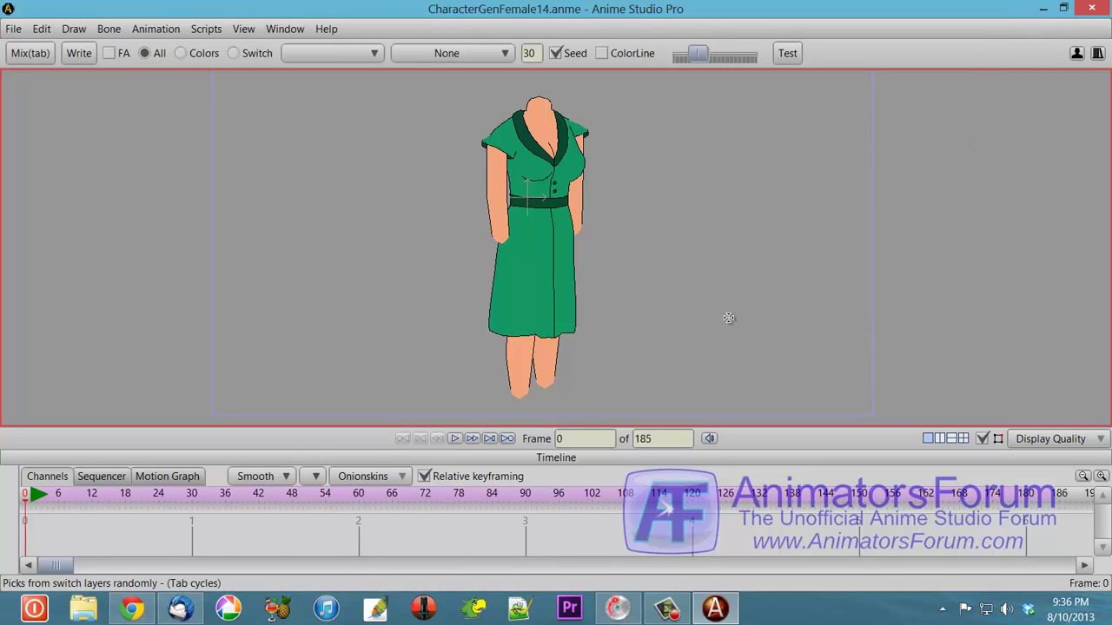
Open MenBodyGen03.anme with the headless male body from the recent files list.
click(14, 31)
mouse_move(46, 116)
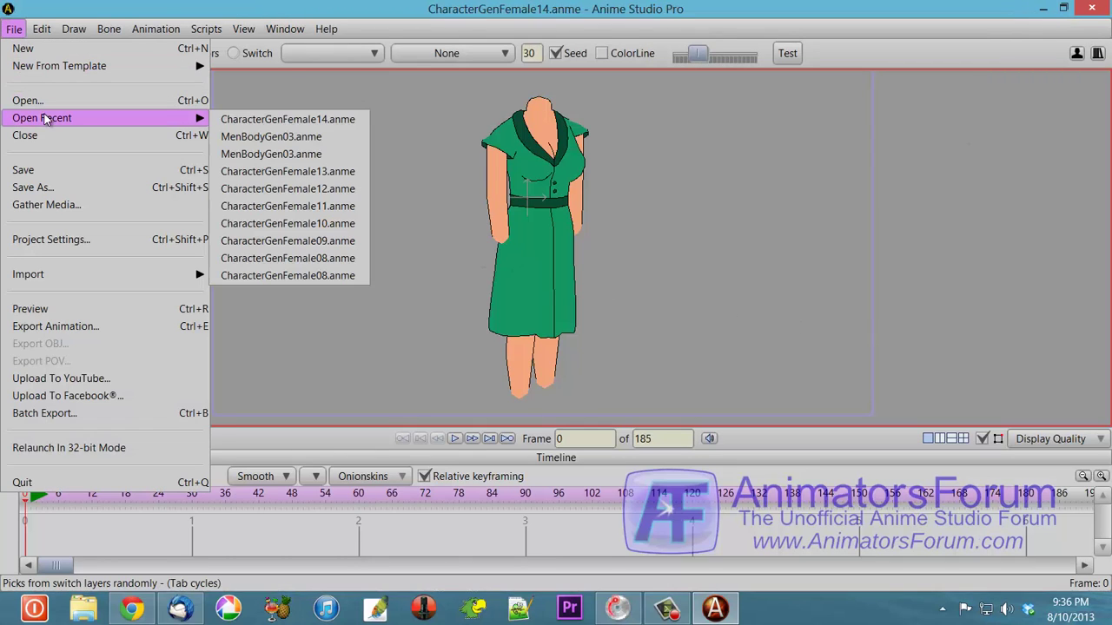
click(219, 136)
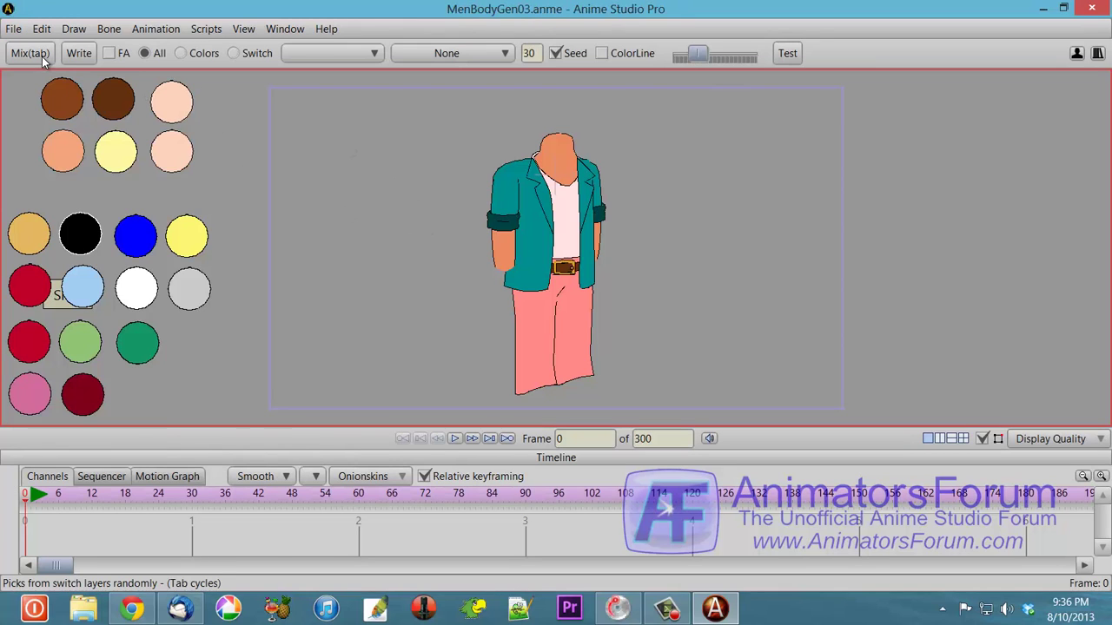
Randomly re-dress the male body through a series of Mix outfits and colour schemes.
click(38, 56)
click(38, 57)
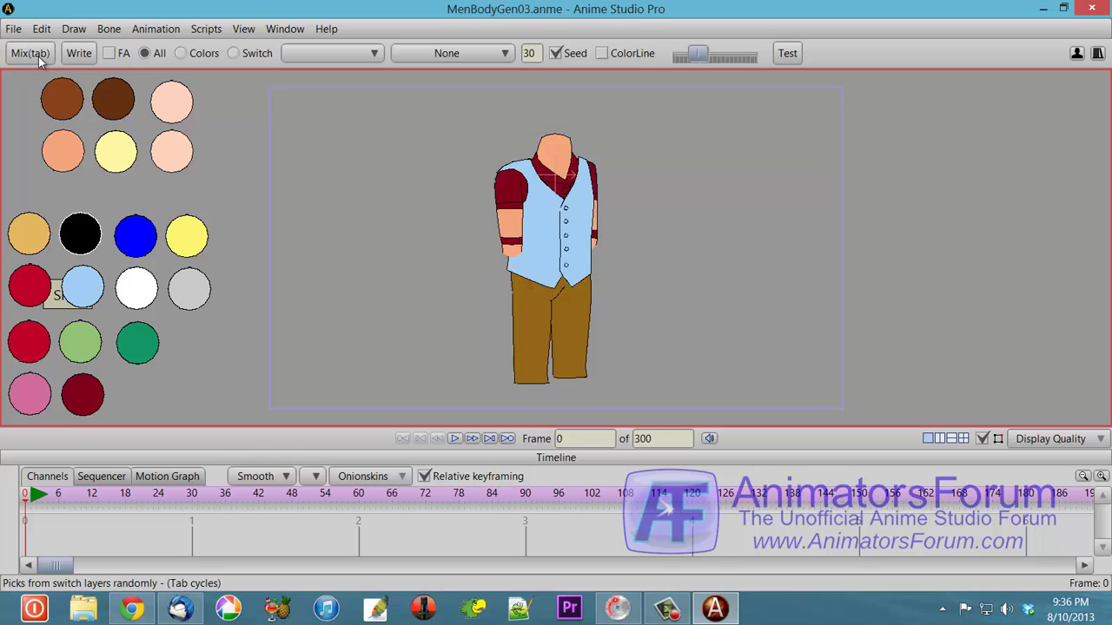
click(38, 56)
click(39, 56)
click(39, 56)
click(39, 56)
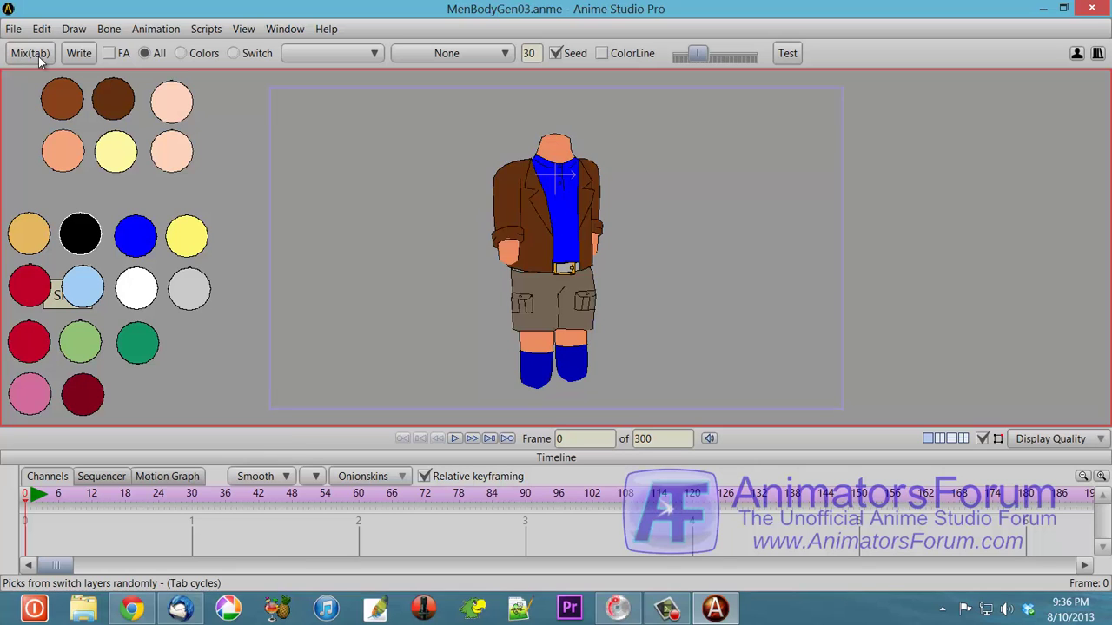
click(38, 56)
click(39, 56)
click(38, 56)
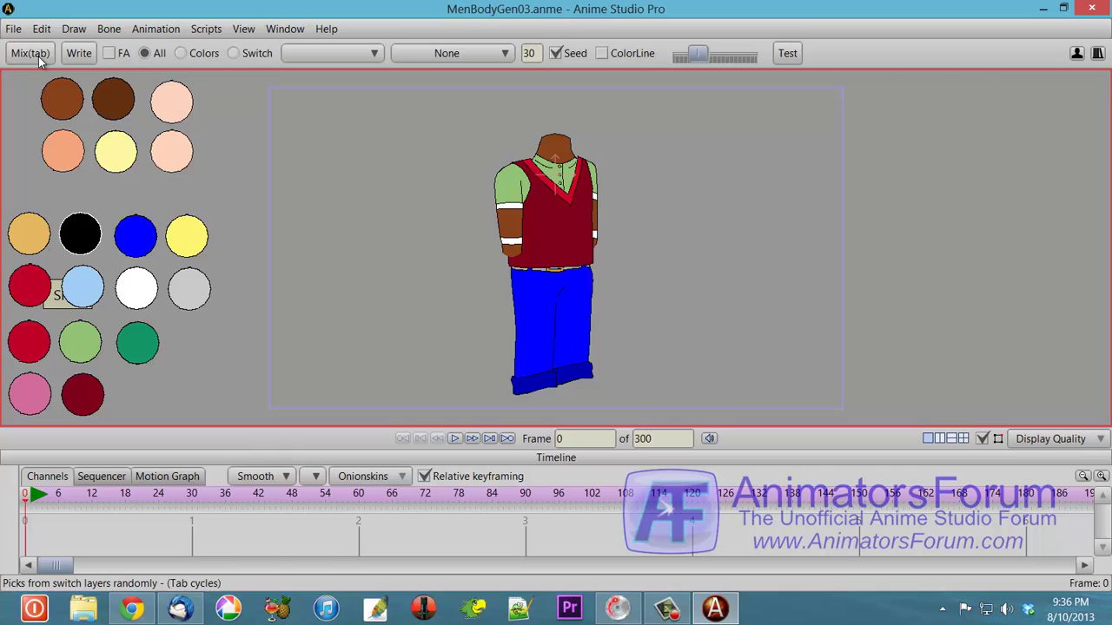
click(38, 57)
click(38, 56)
click(39, 56)
click(39, 56)
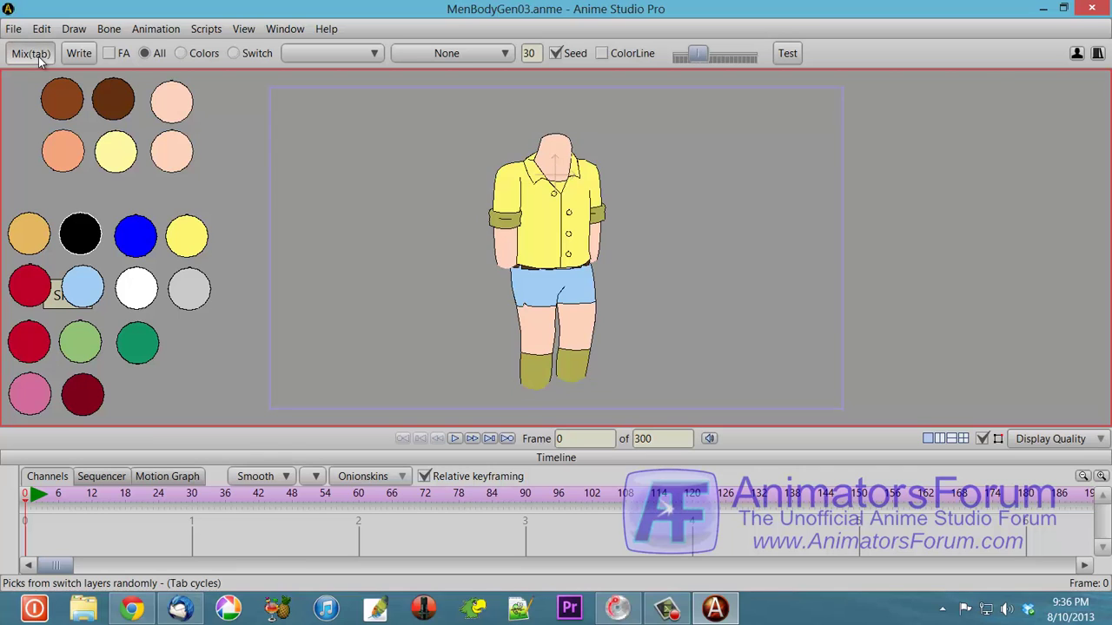
click(38, 57)
click(38, 57)
click(38, 56)
click(38, 56)
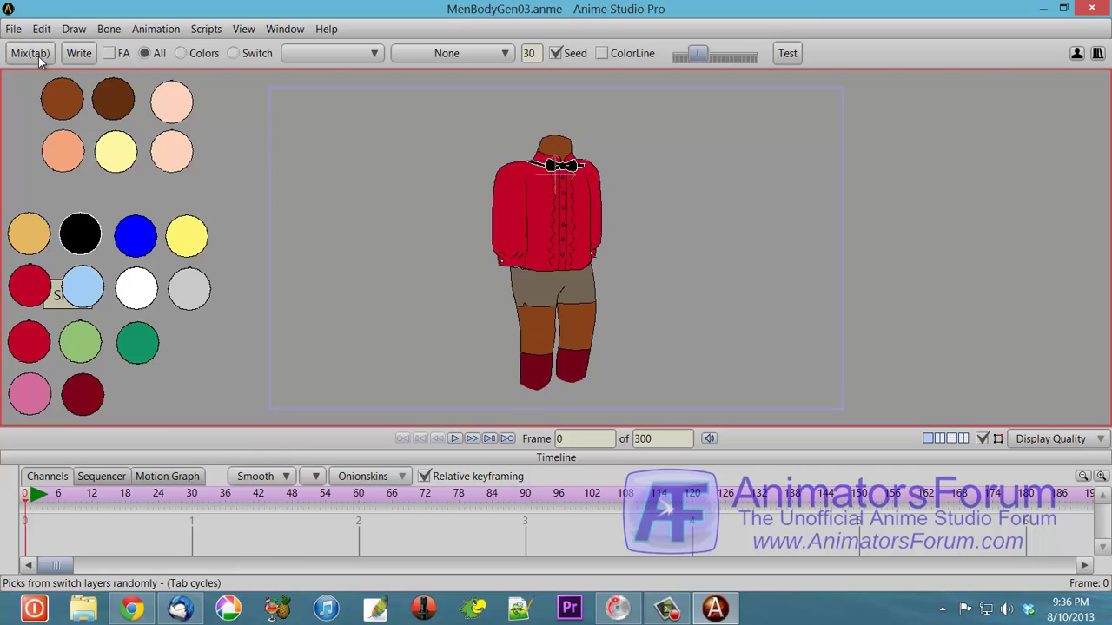
click(38, 57)
click(38, 56)
click(38, 56)
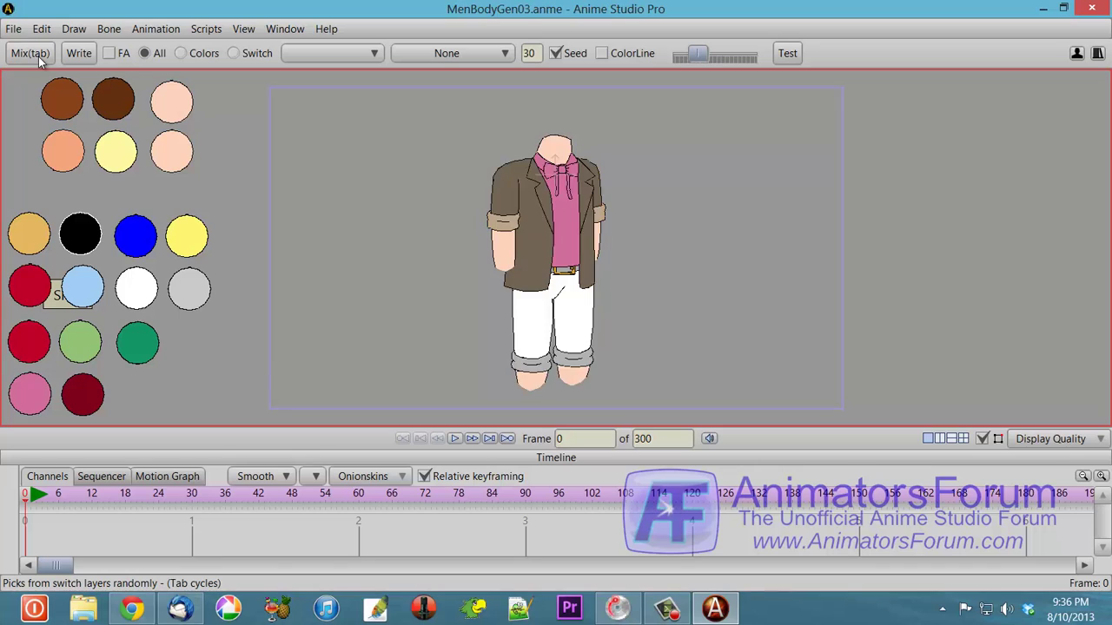
click(39, 56)
click(38, 56)
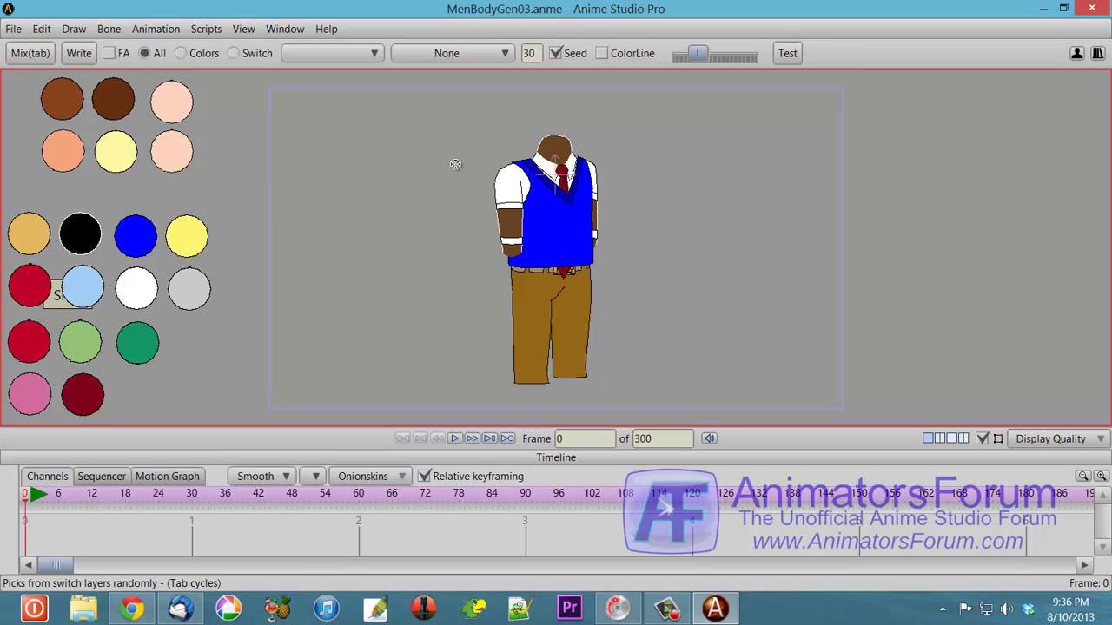
Keep mixing until the male figure wears a pink shirt and black trousers.
click(31, 56)
click(31, 55)
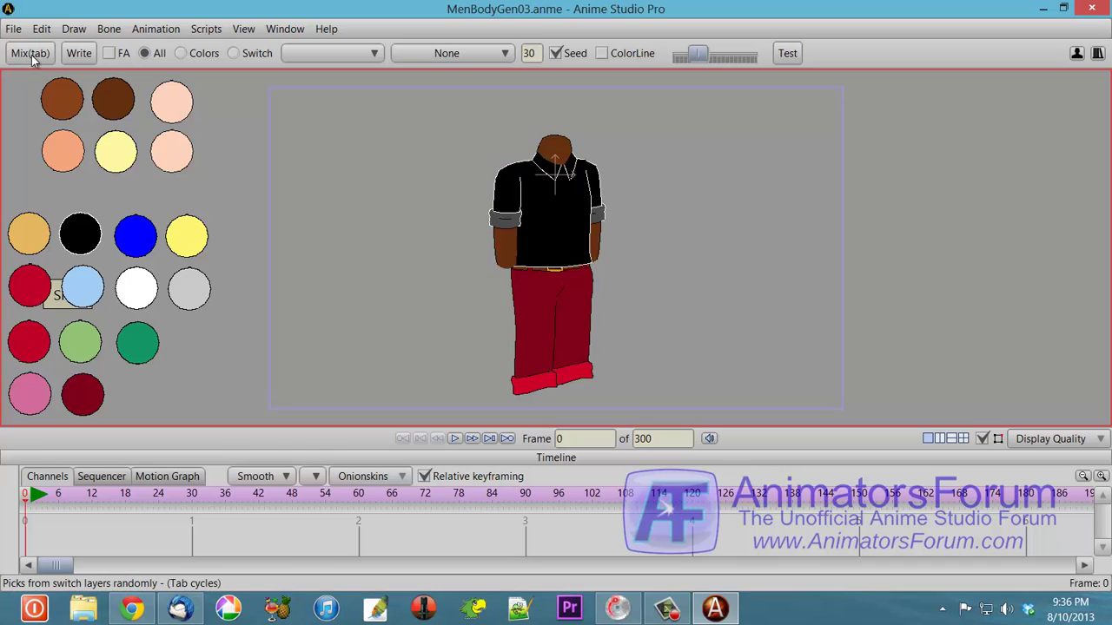
click(32, 55)
click(32, 55)
click(31, 55)
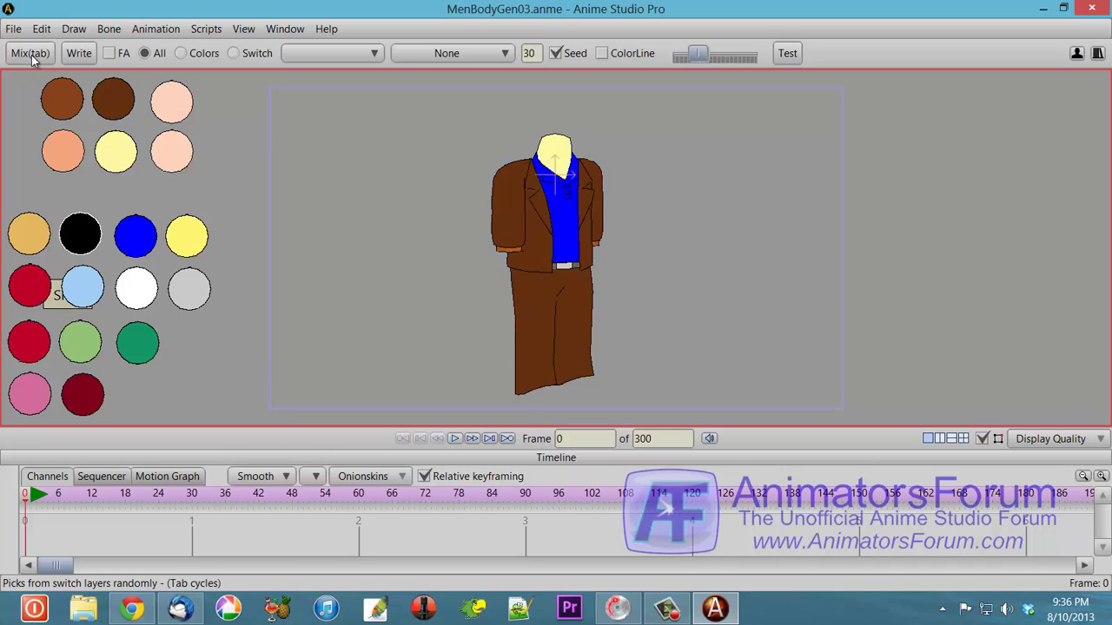
click(31, 55)
click(32, 56)
click(31, 56)
click(32, 56)
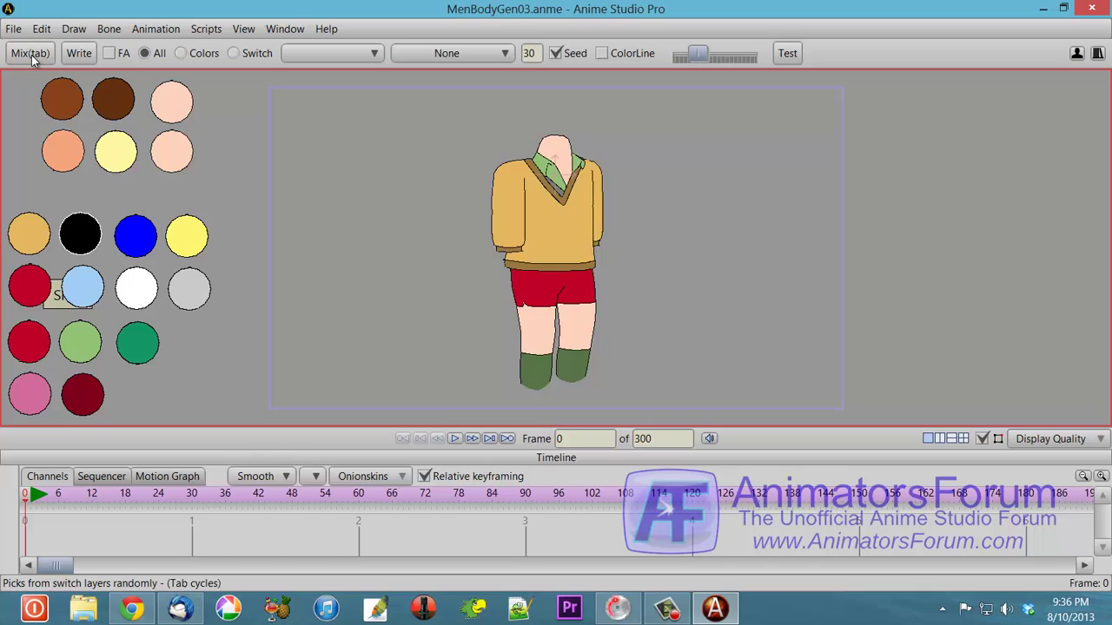
click(31, 55)
click(31, 56)
click(31, 56)
click(31, 55)
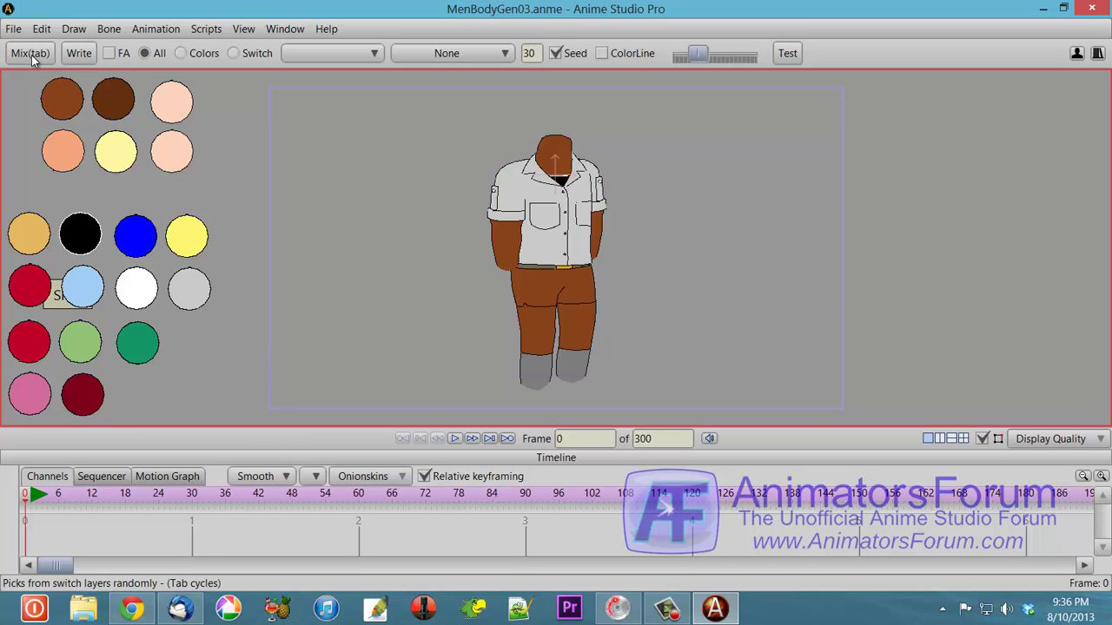
click(32, 56)
click(32, 55)
click(31, 56)
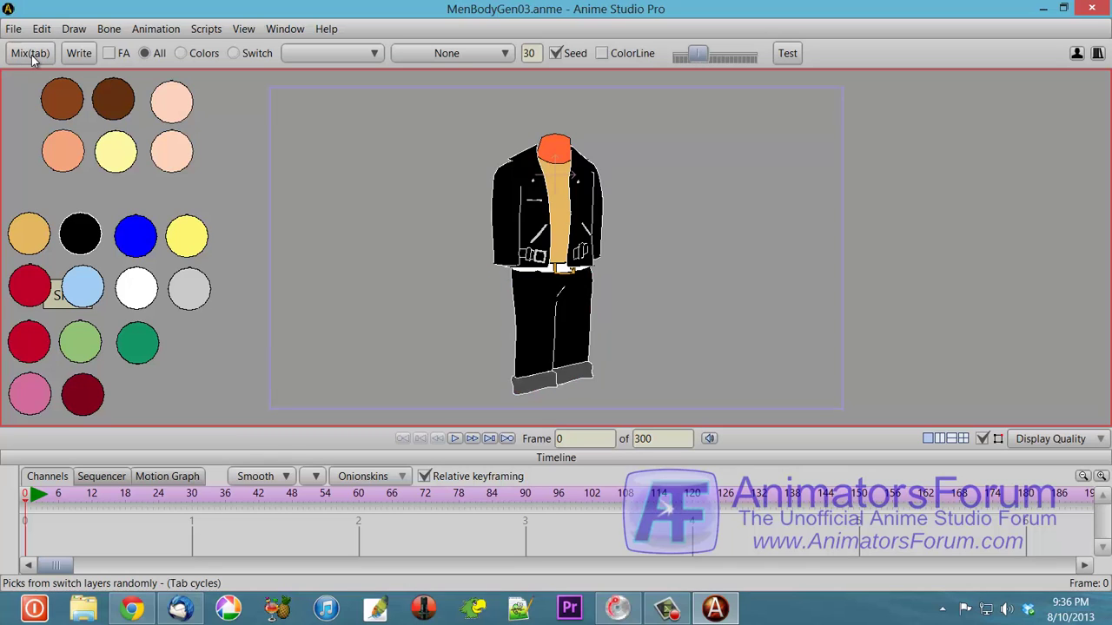
click(31, 55)
click(31, 56)
click(31, 55)
click(31, 55)
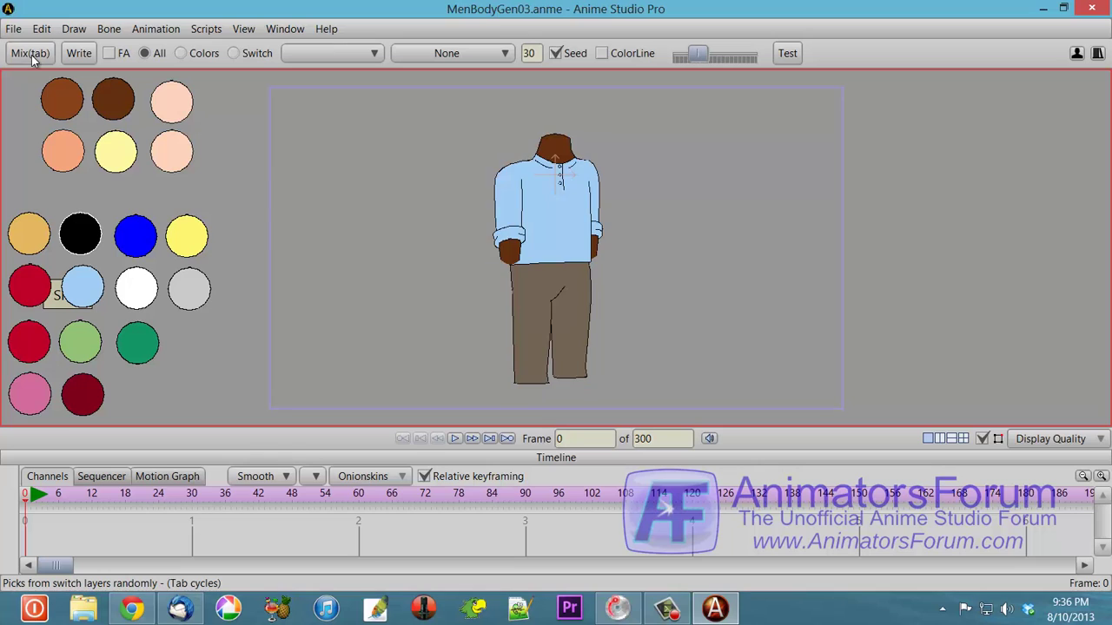
click(32, 55)
click(32, 56)
click(31, 56)
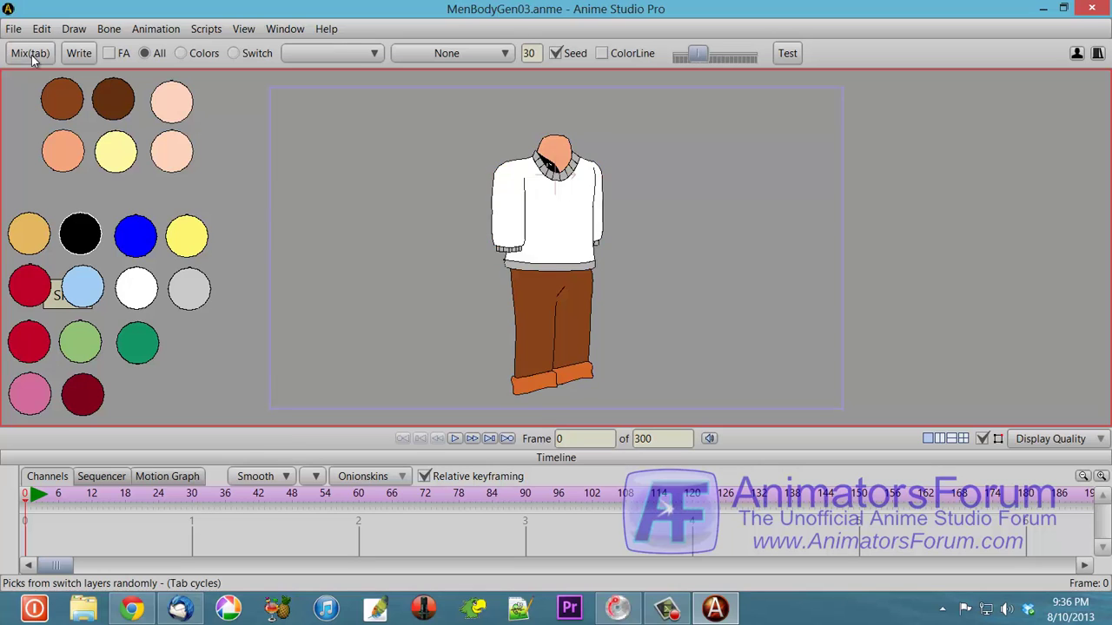
click(31, 56)
click(31, 56)
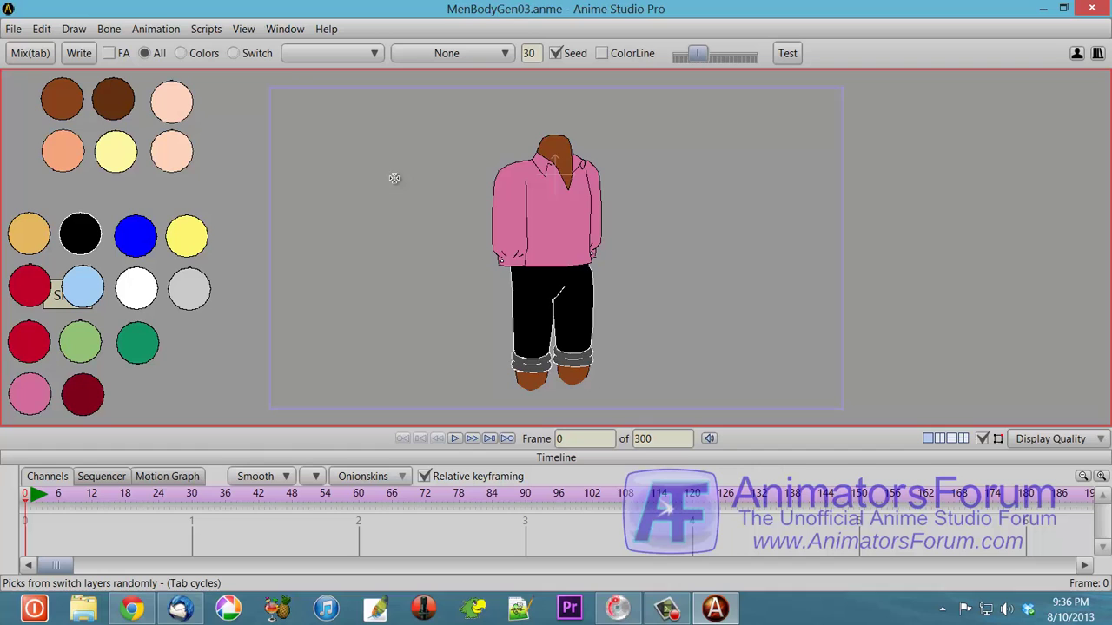
Pan and zoom out to survey the Vest, Pants, Skin, Shirt and Belt colour palettes.
drag(325, 227, 591, 227)
scroll(543, 233, down, 5)
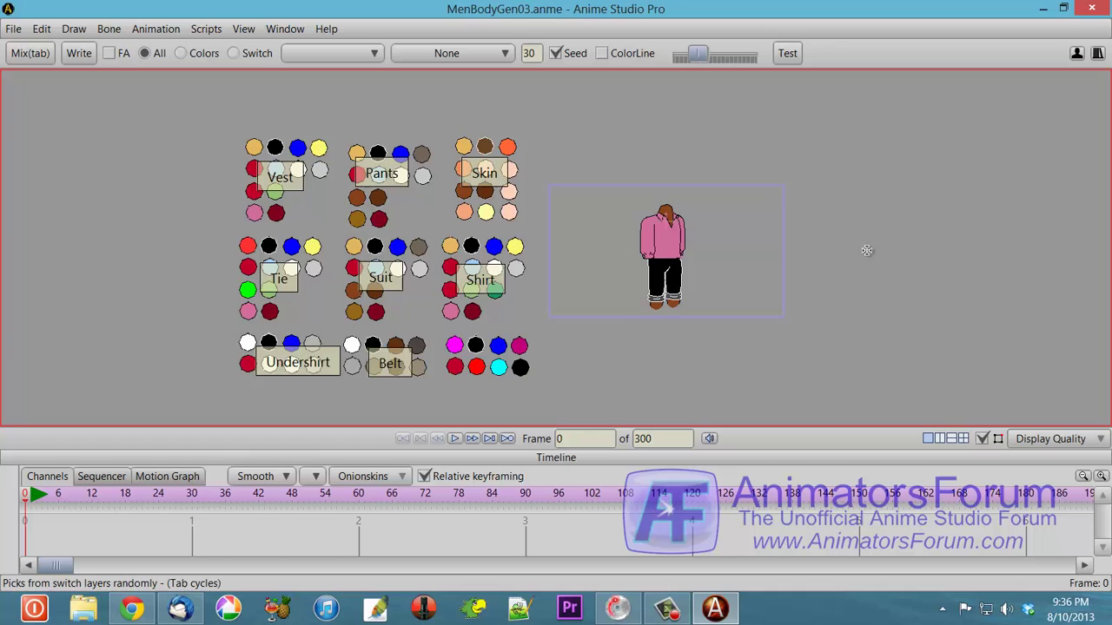
scroll(867, 250, up, 5)
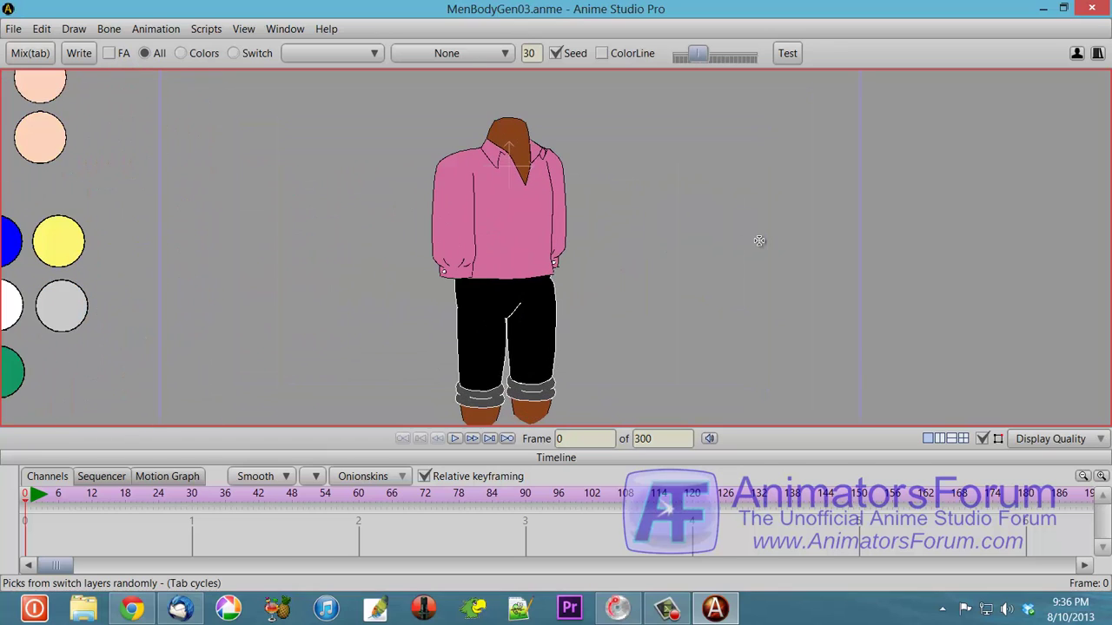
scroll(700, 228, down, 1)
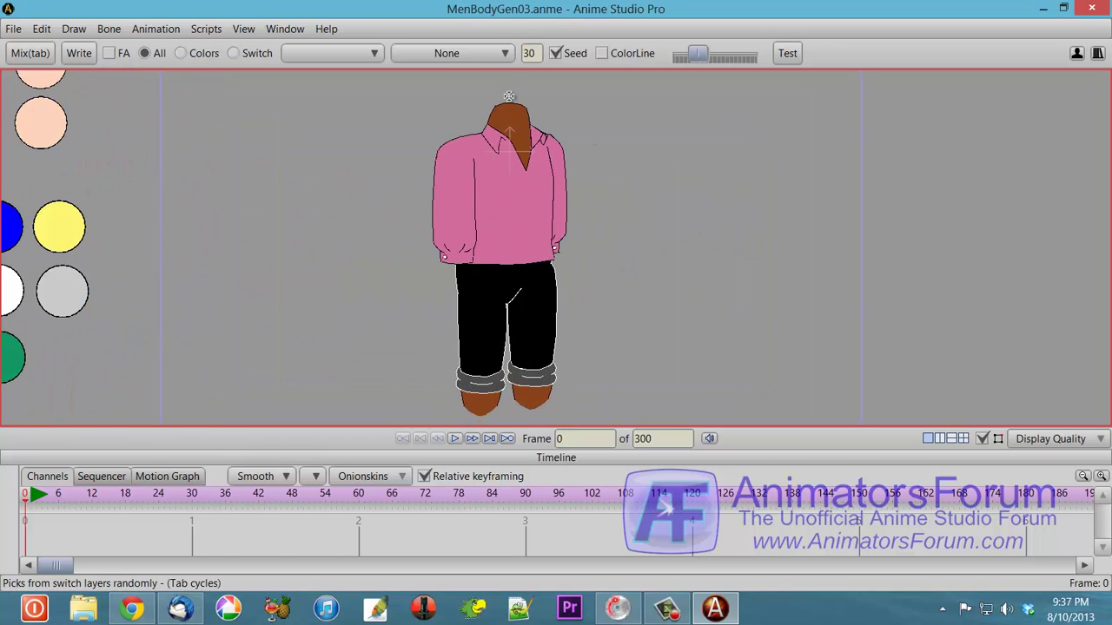
Switch the colour scheme to Complementary and generate a few random outfits.
click(504, 57)
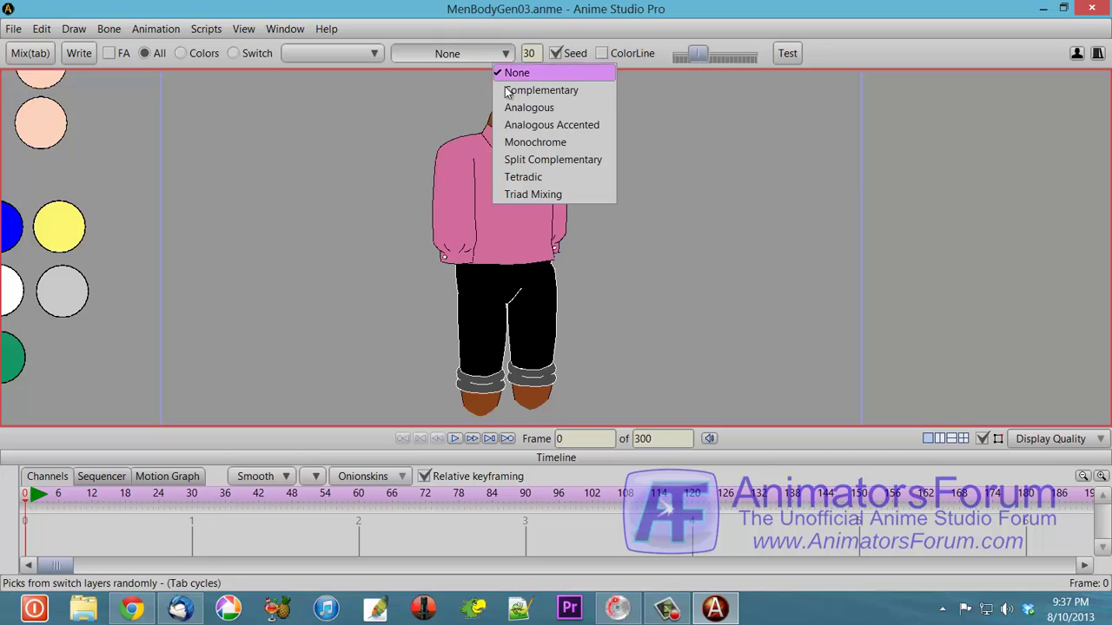
click(510, 89)
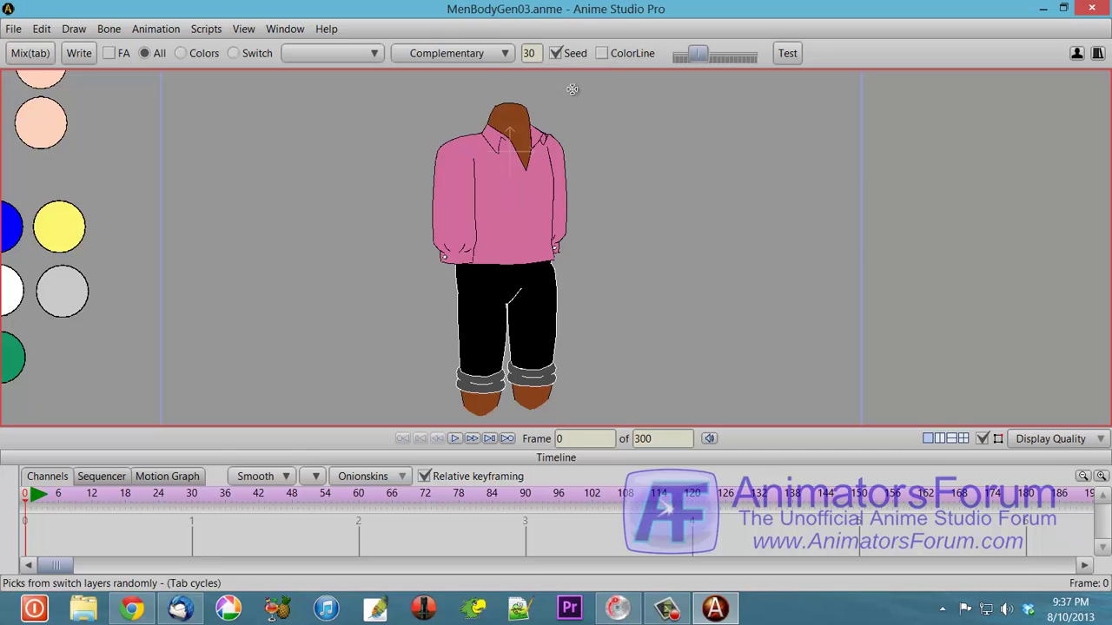
click(48, 56)
click(48, 55)
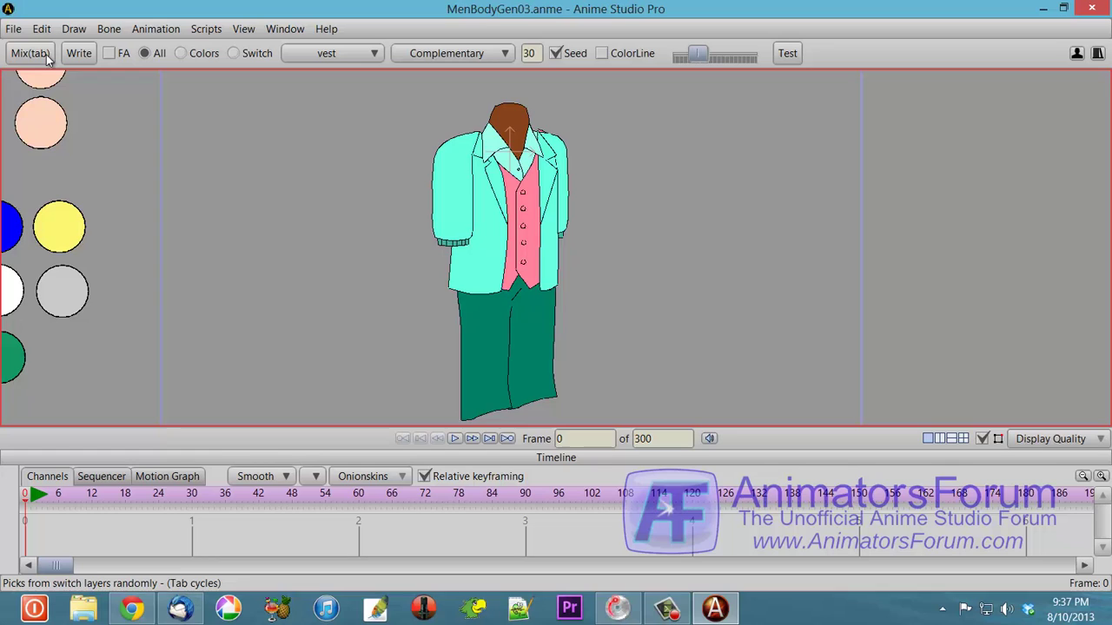
click(48, 55)
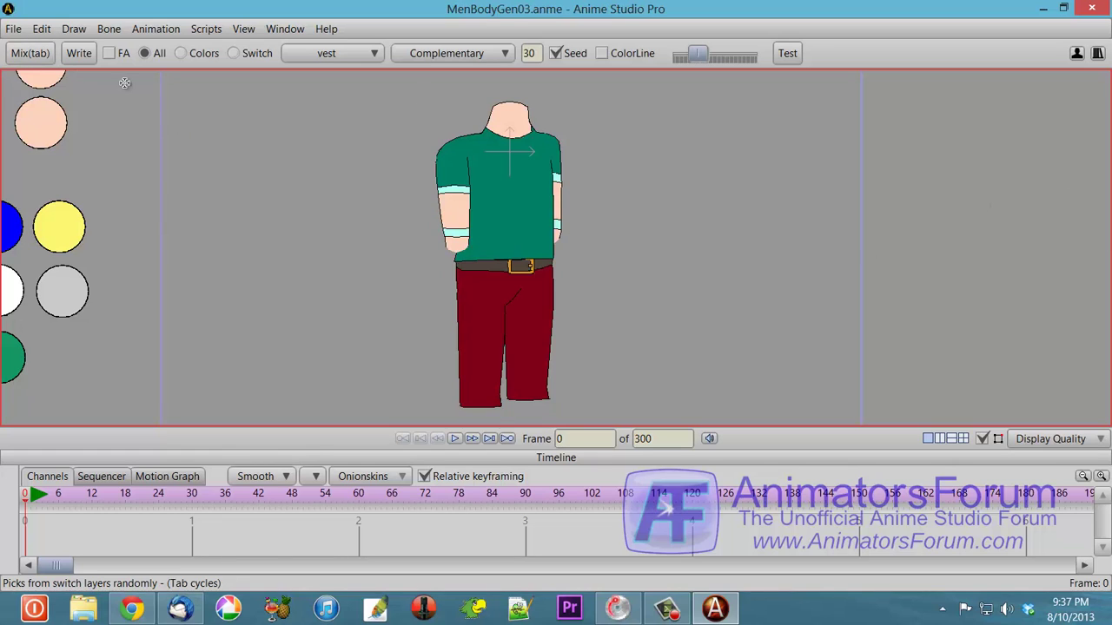
Keep mixing complementary outfits until the figure wears a cream jacket, yellow vest and cream shorts.
click(45, 61)
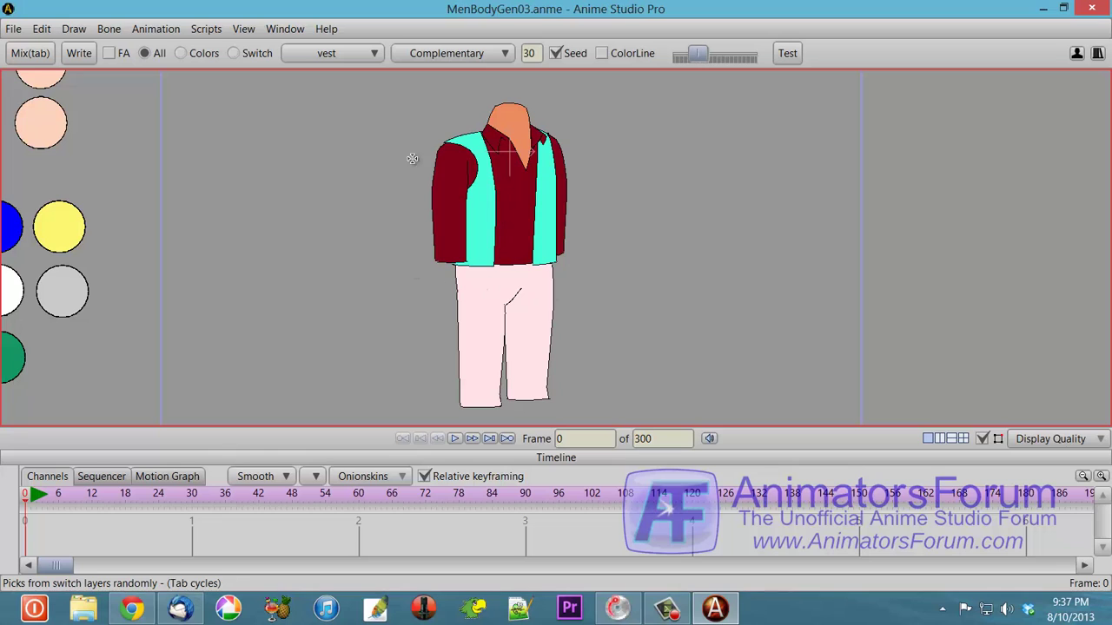
click(38, 59)
click(38, 59)
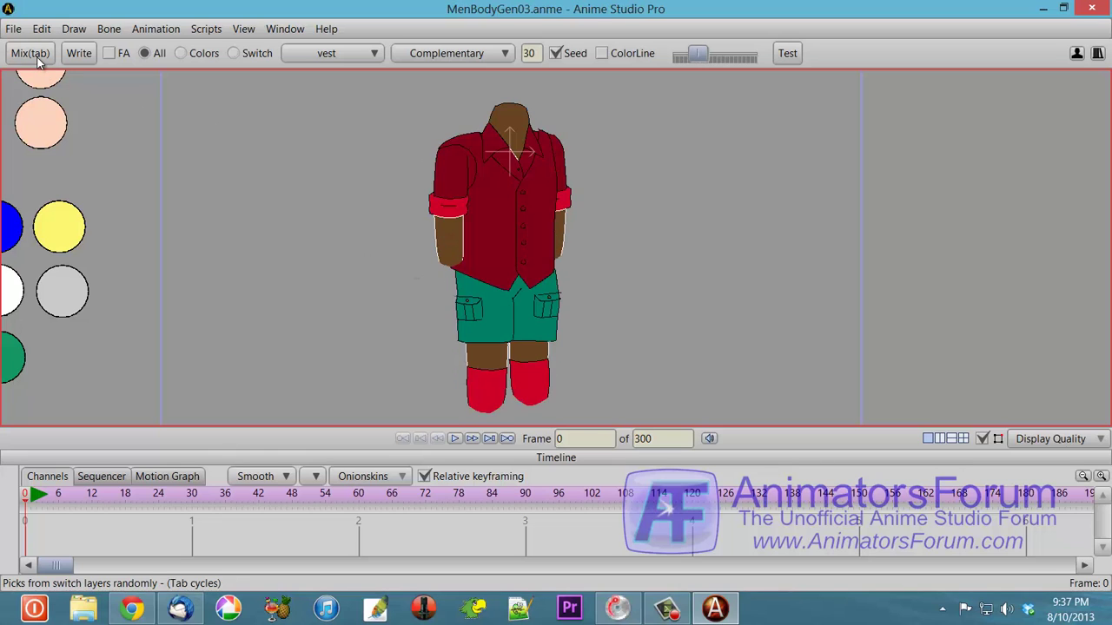
click(39, 59)
click(38, 60)
click(38, 59)
click(38, 59)
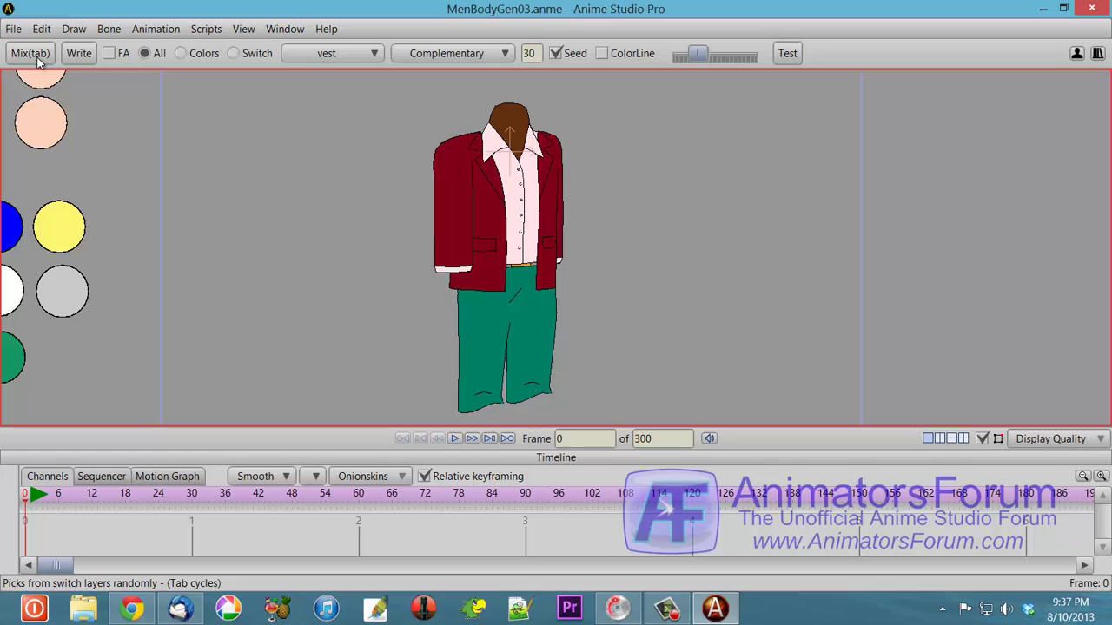
click(38, 59)
click(39, 59)
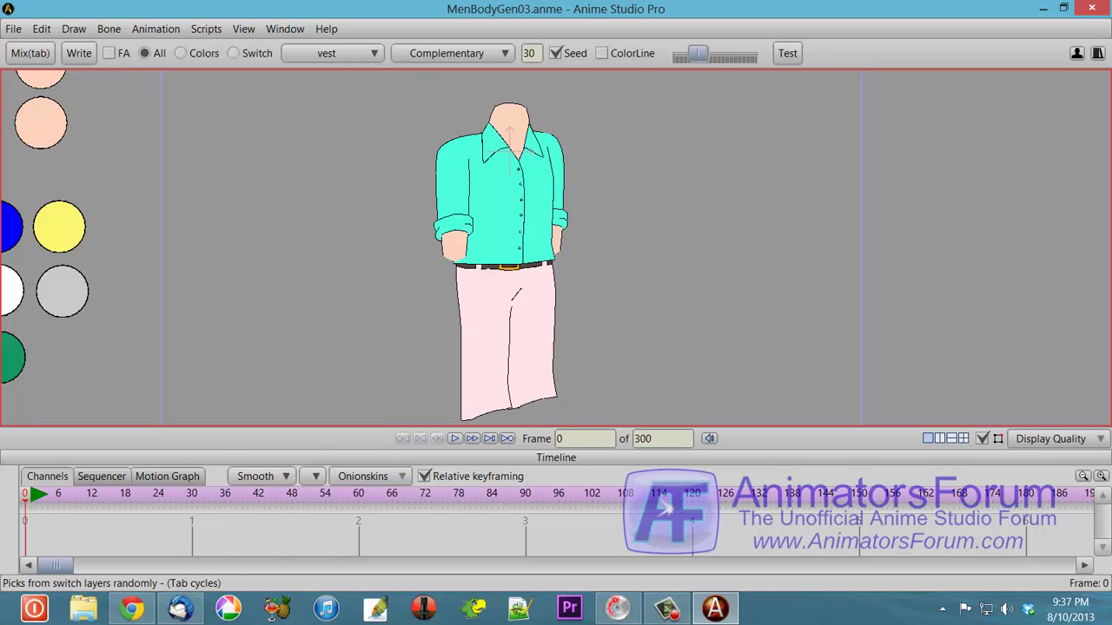
click(38, 57)
click(38, 57)
click(38, 57)
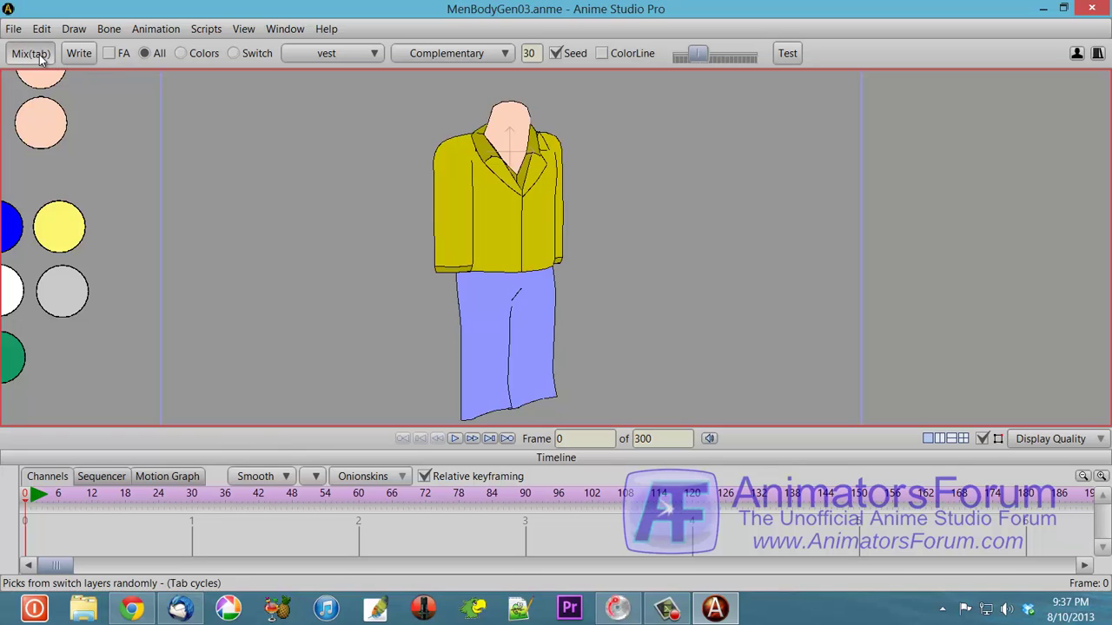
click(39, 58)
click(39, 58)
click(39, 57)
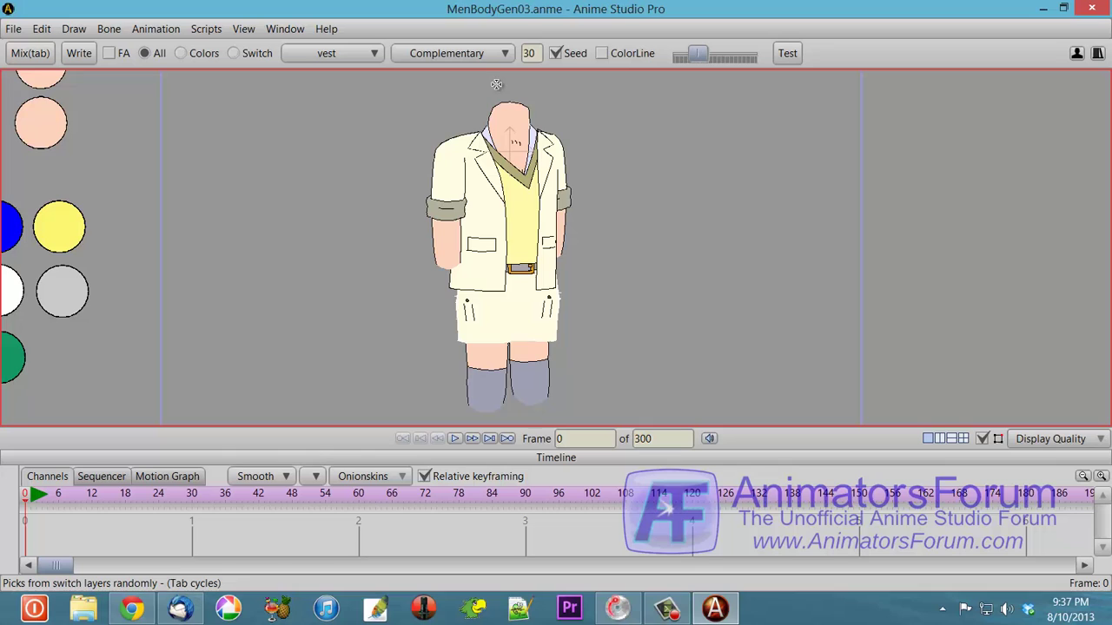
click(504, 58)
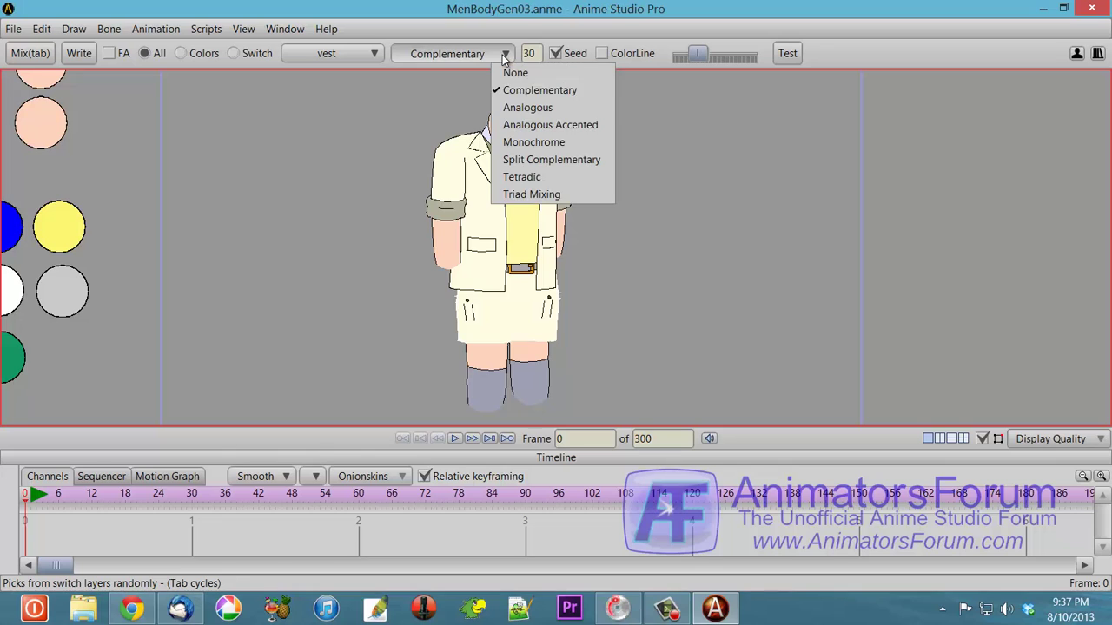
Apply the Analogous colour scheme and randomize the outfit three times.
click(525, 109)
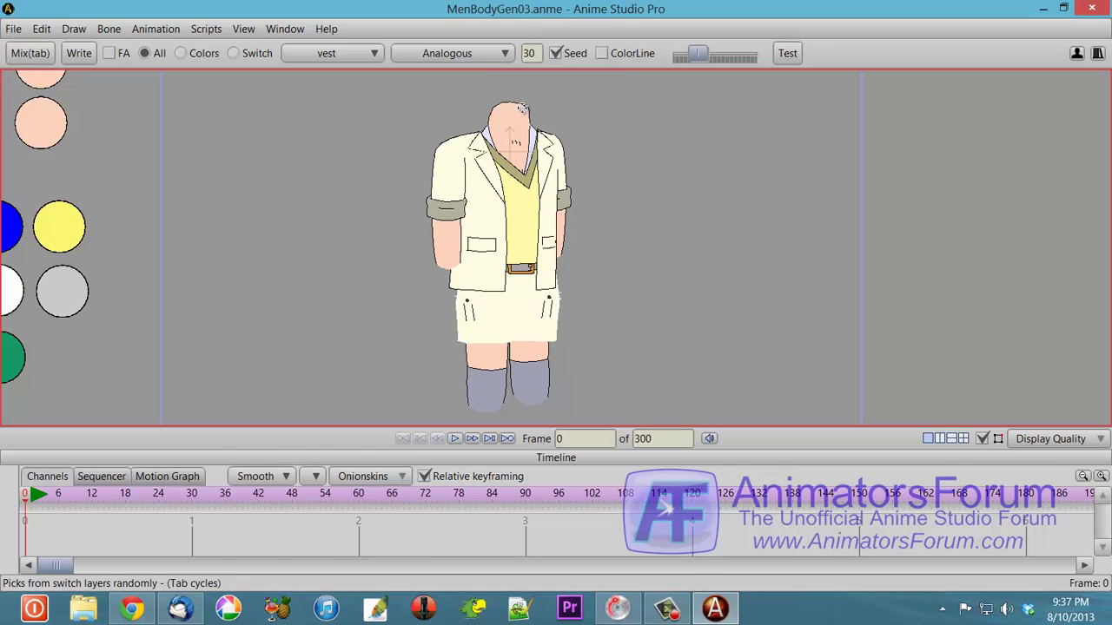
click(42, 54)
click(42, 54)
click(42, 54)
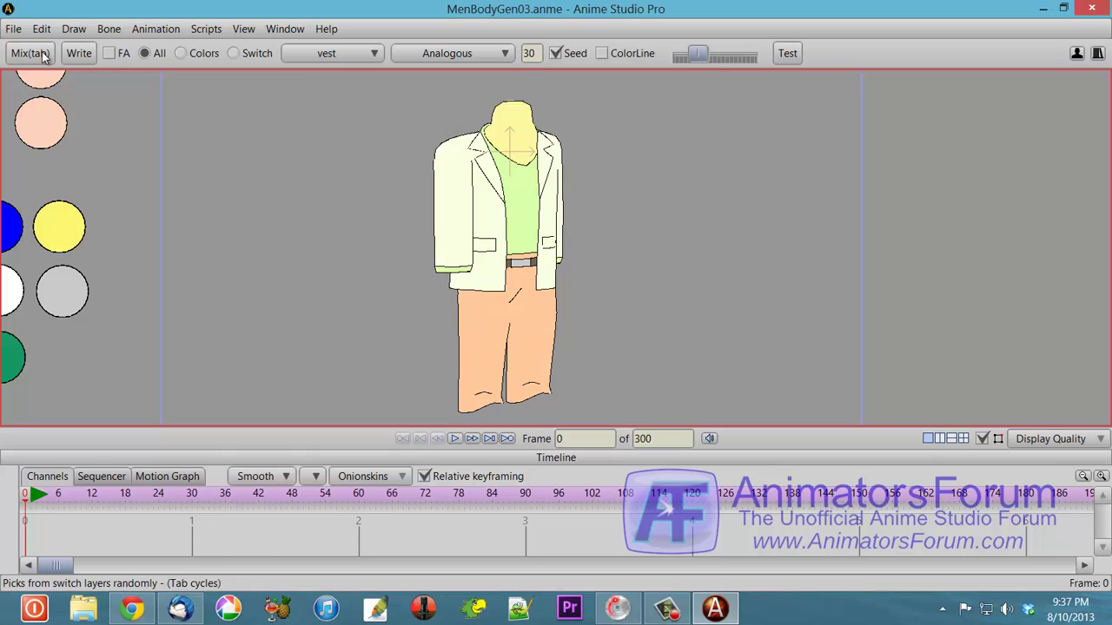
Switch to the Triad Mixing colour scheme and cycle through random outfits.
click(507, 54)
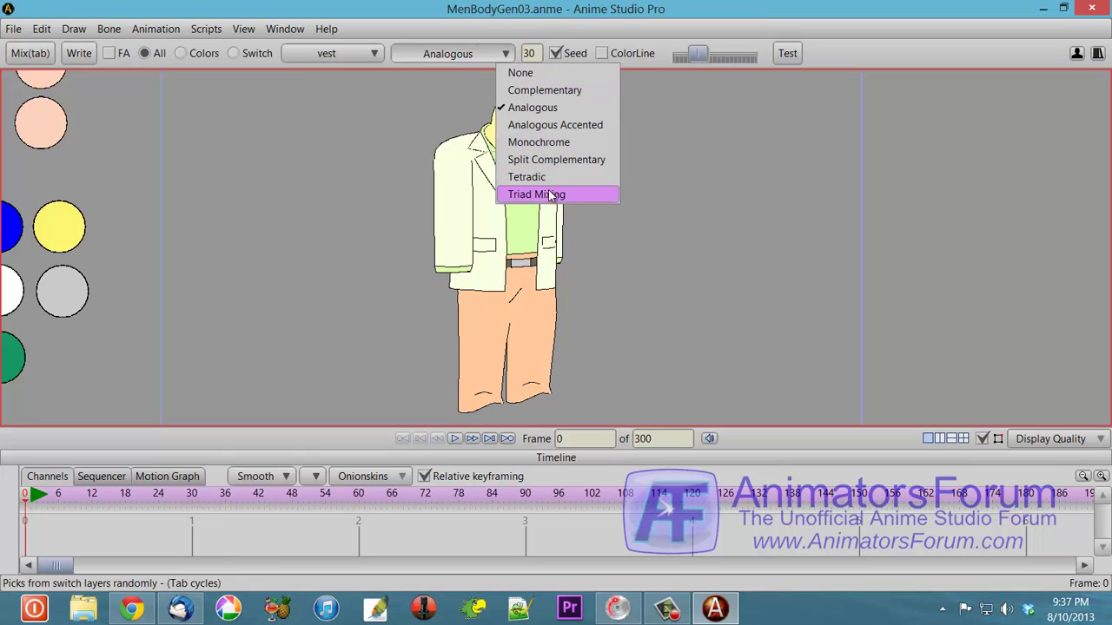
click(205, 116)
click(33, 54)
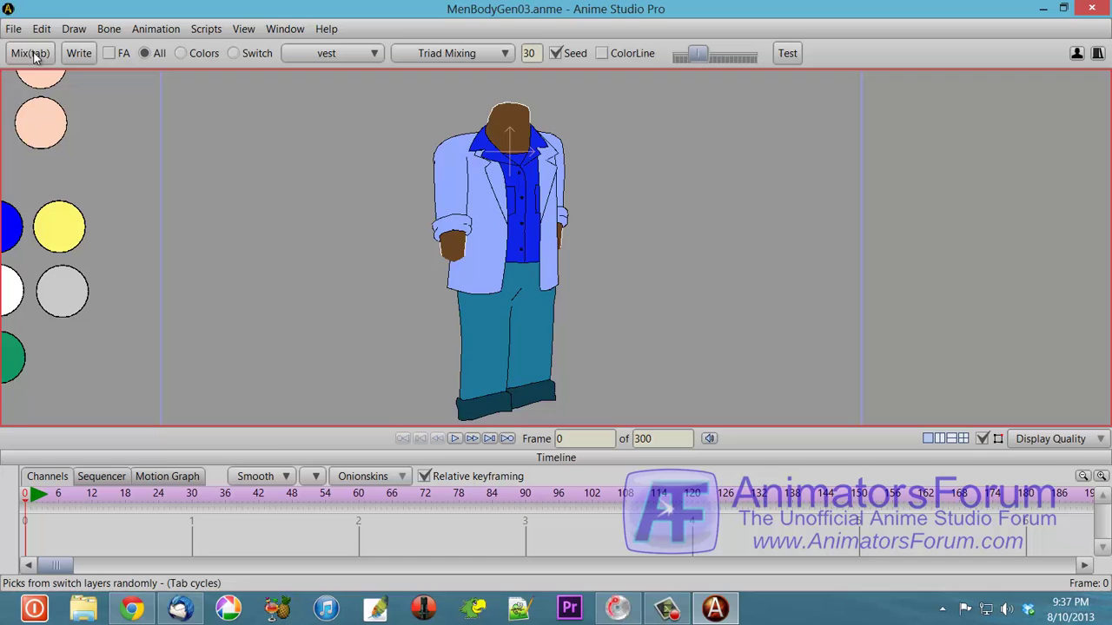
click(33, 54)
click(33, 54)
click(33, 54)
click(33, 54)
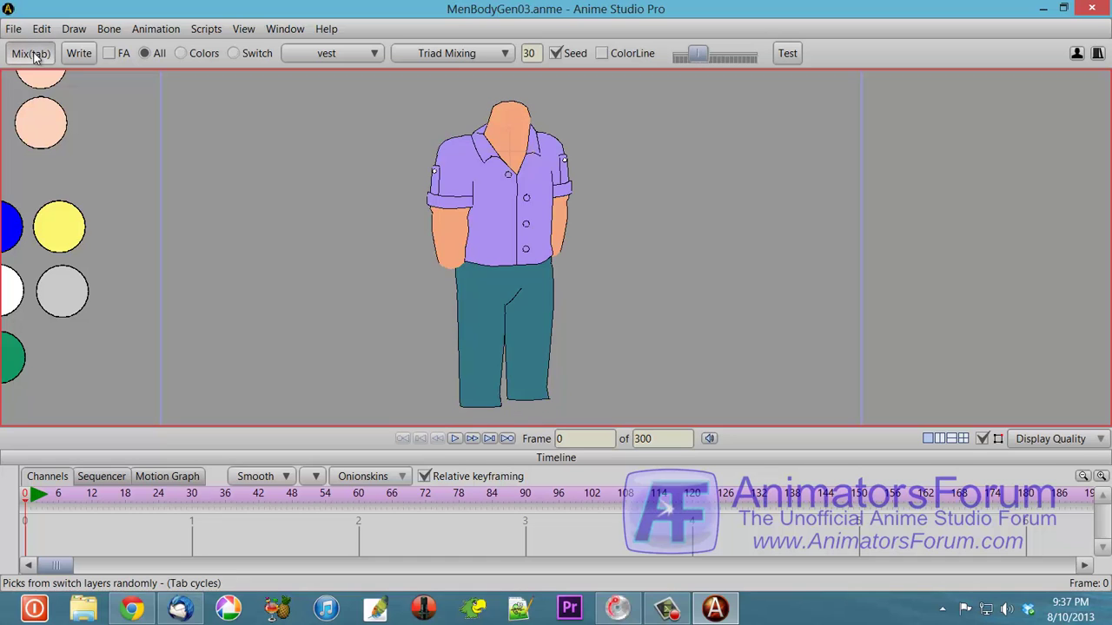
click(33, 54)
click(33, 54)
click(33, 54)
click(33, 54)
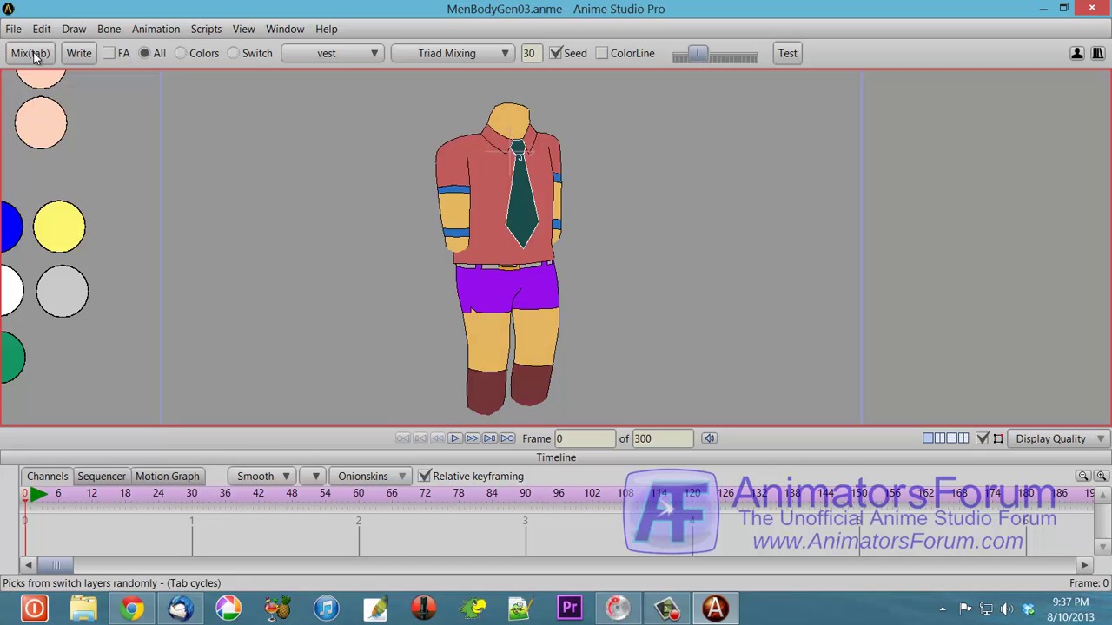
click(33, 53)
click(33, 54)
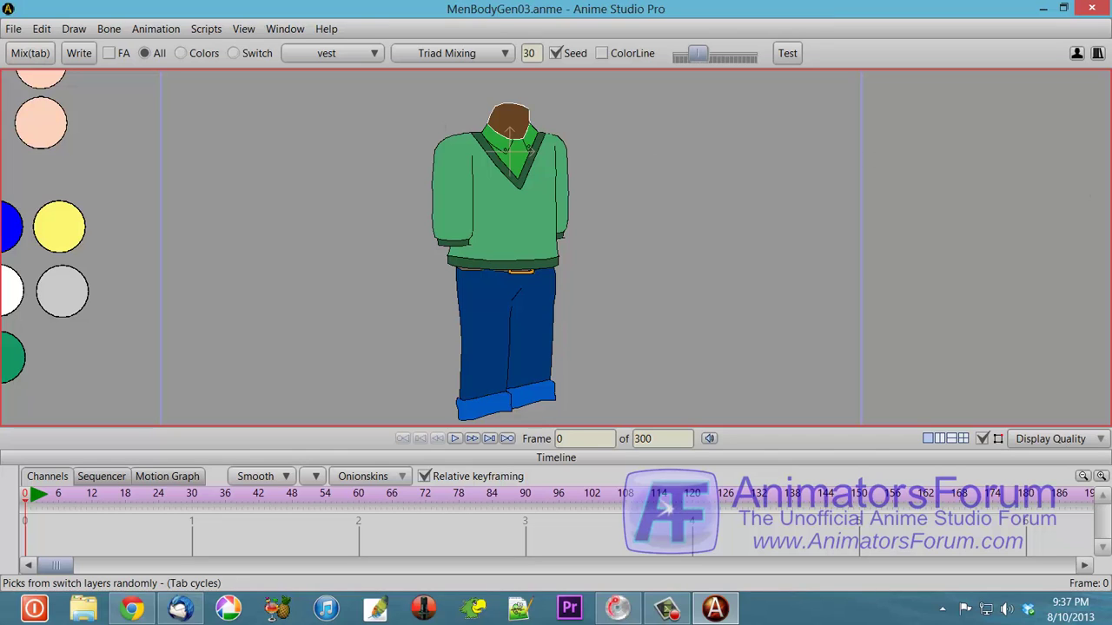
Keep re-mixing until the male figure wears an olive shirt and dark green trousers.
click(40, 59)
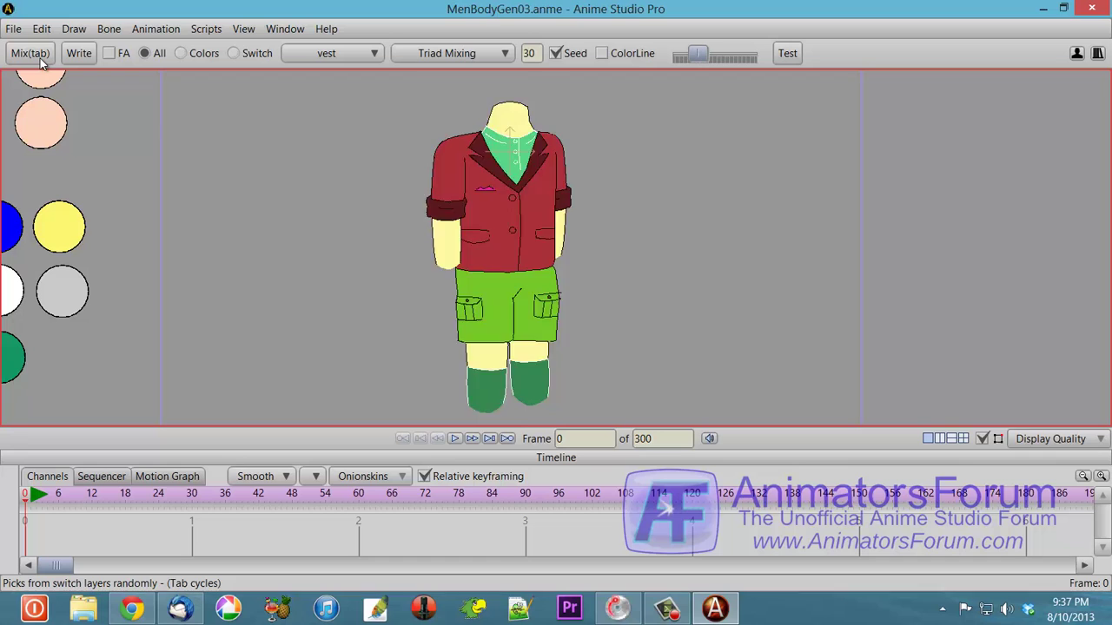
click(33, 53)
click(33, 54)
click(33, 53)
click(33, 54)
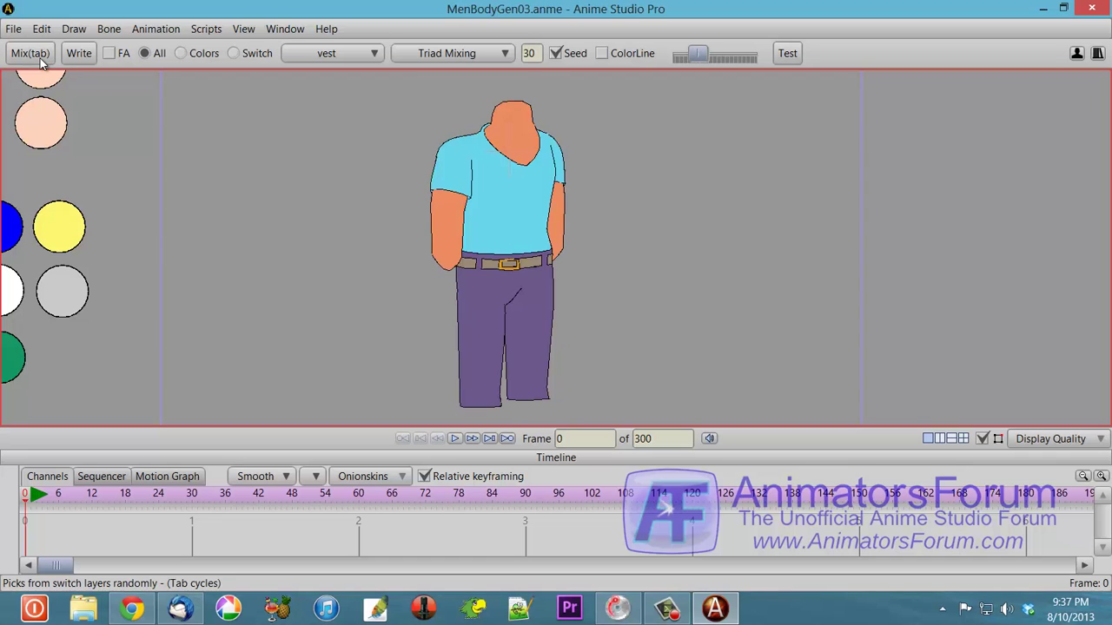
click(38, 57)
click(39, 57)
click(38, 57)
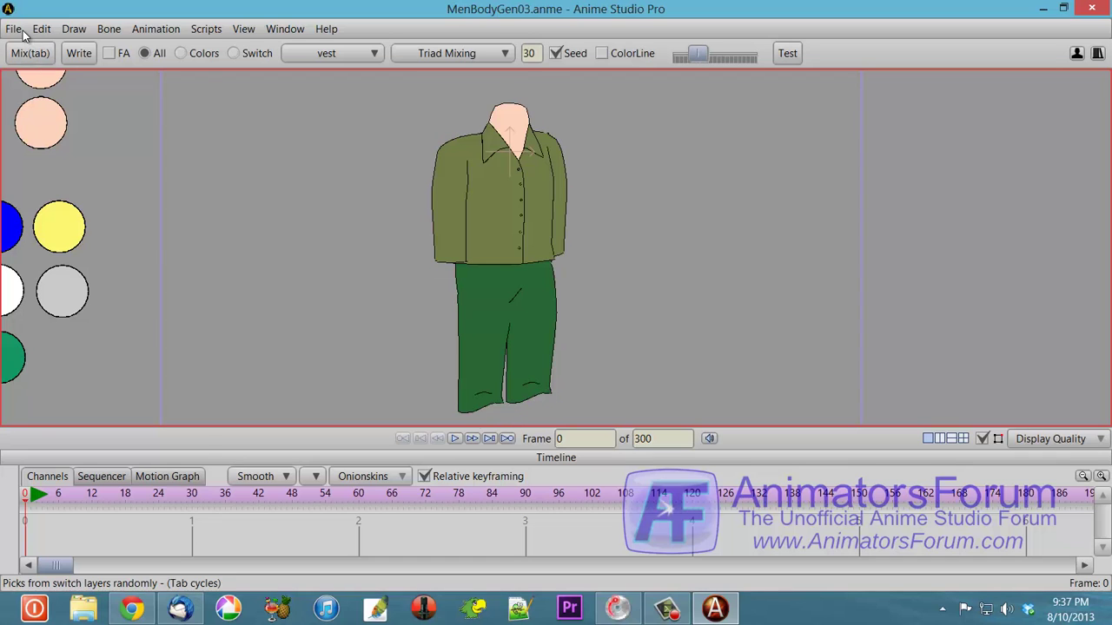
Open recent file CharacterGenFemale14.anme, discarding unsaved changes to the male body file.
click(14, 29)
mouse_move(63, 116)
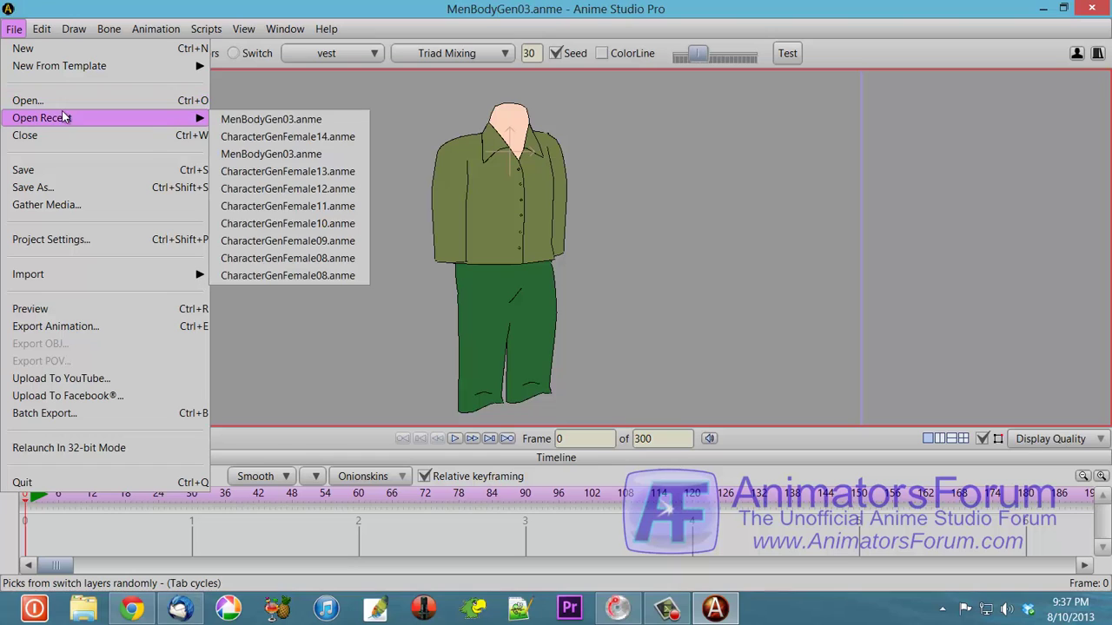
click(254, 135)
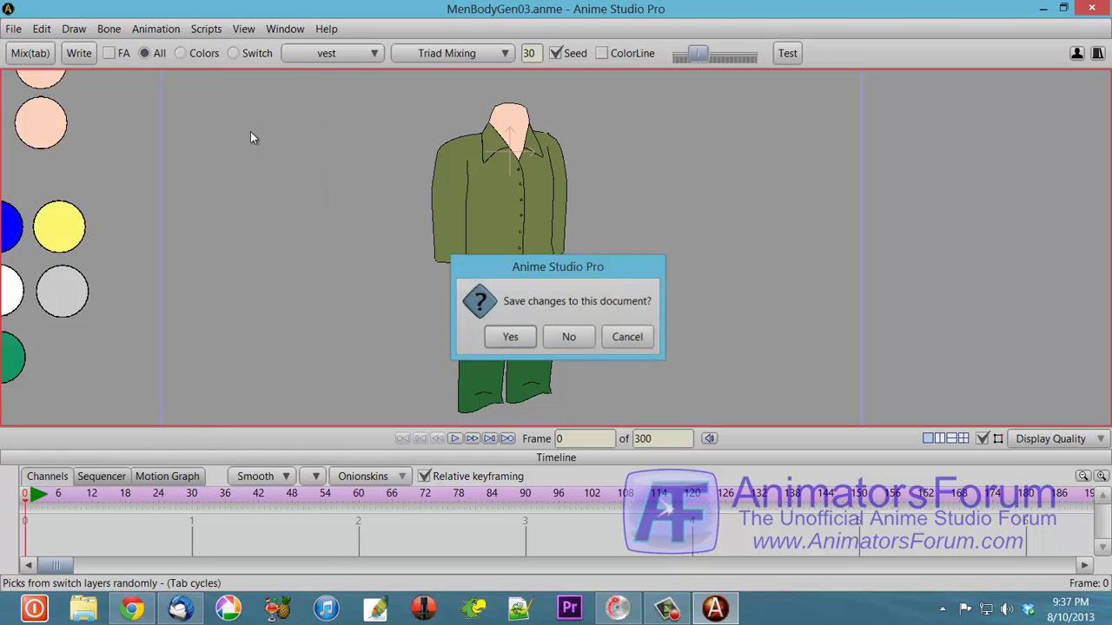
click(566, 337)
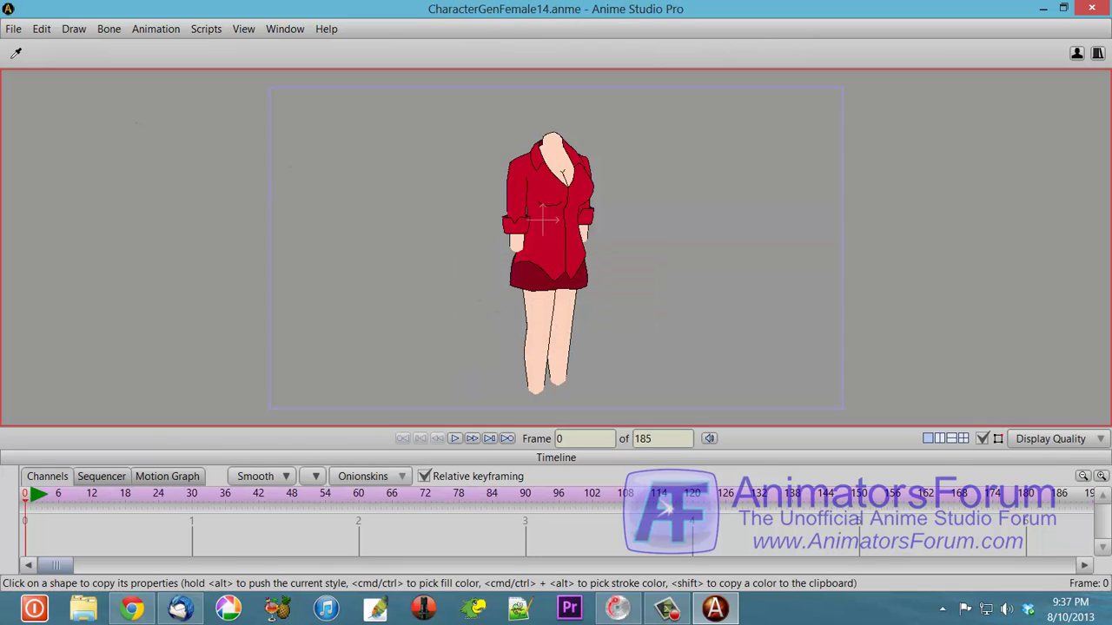
Activate the No Limits Designer tool with X and cycle the female figure through random outfits.
key(x)
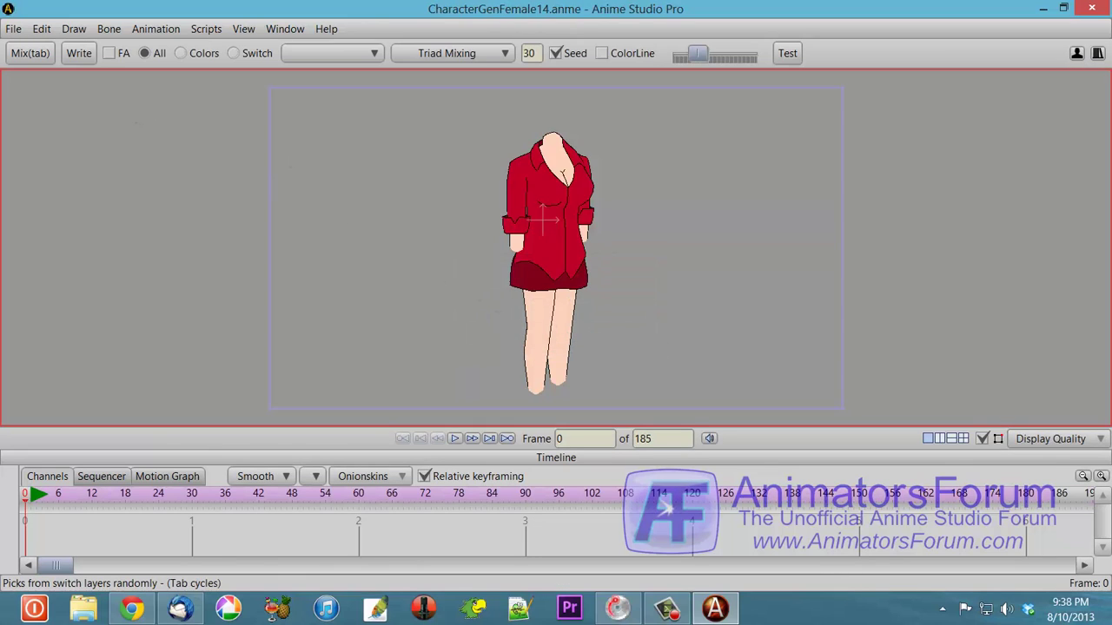
click(30, 53)
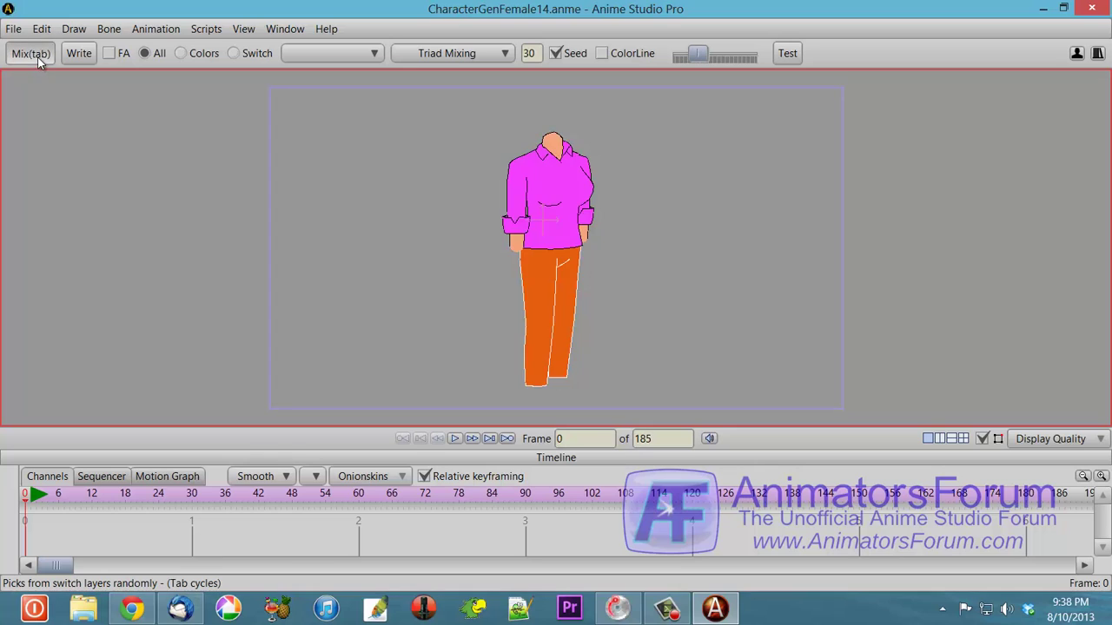
click(30, 53)
click(30, 53)
click(31, 53)
click(37, 56)
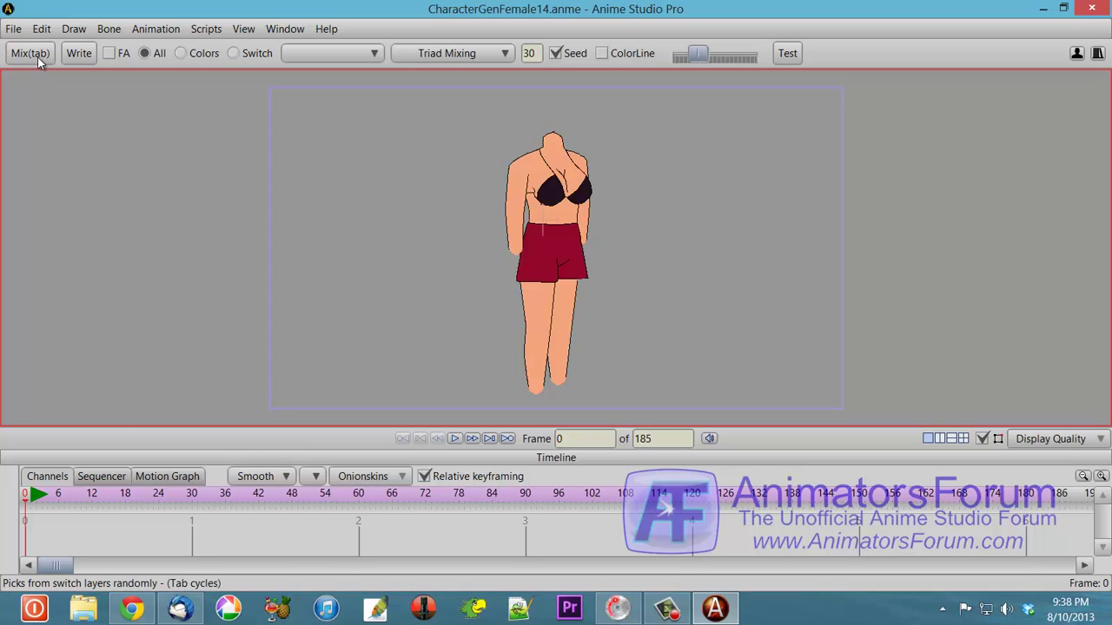
click(37, 57)
click(37, 56)
click(38, 56)
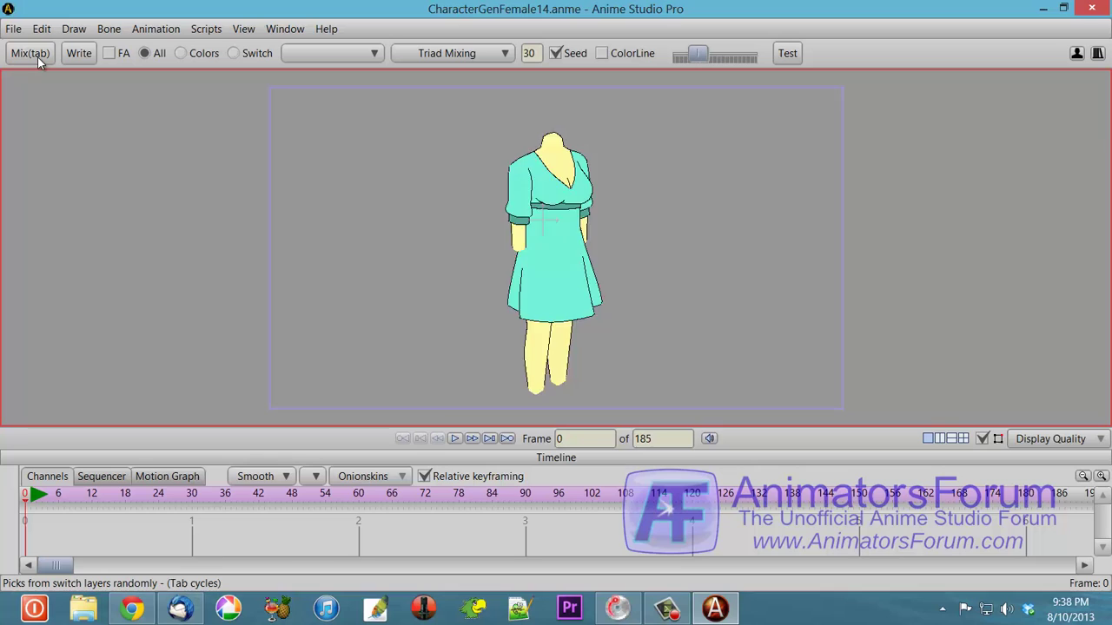
click(38, 56)
click(38, 57)
click(37, 56)
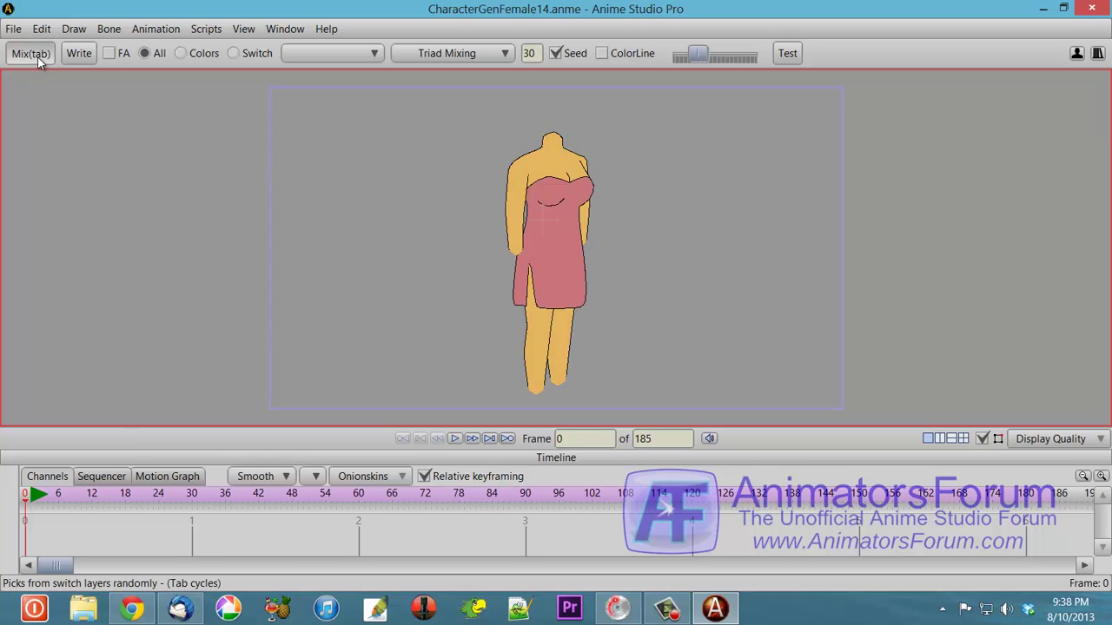
click(37, 57)
click(37, 56)
click(37, 56)
click(37, 57)
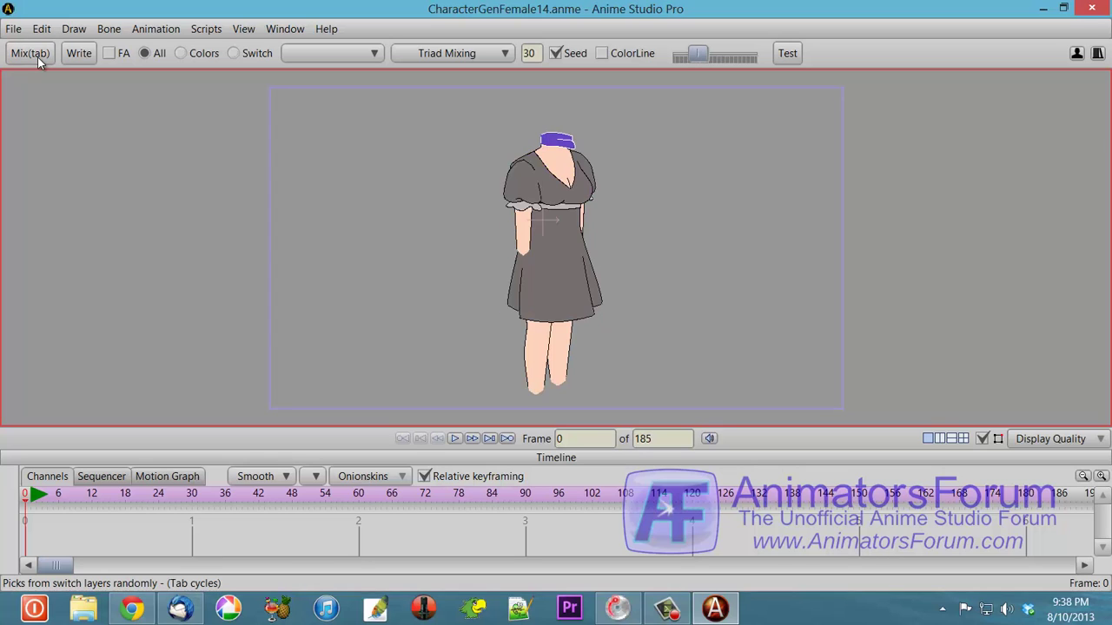
click(38, 56)
click(38, 57)
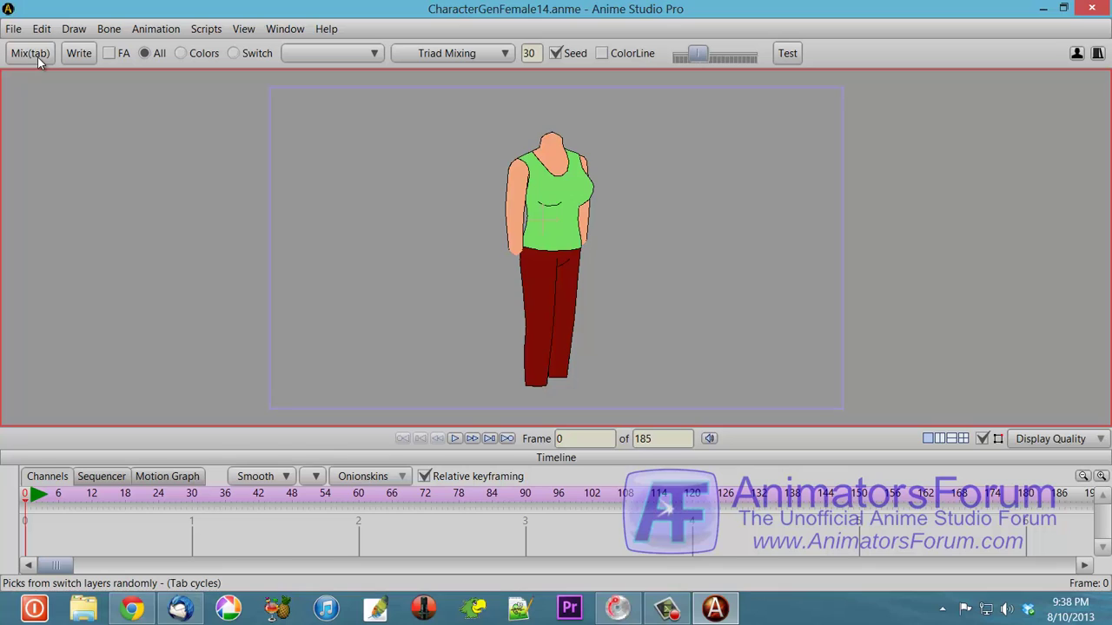
click(37, 57)
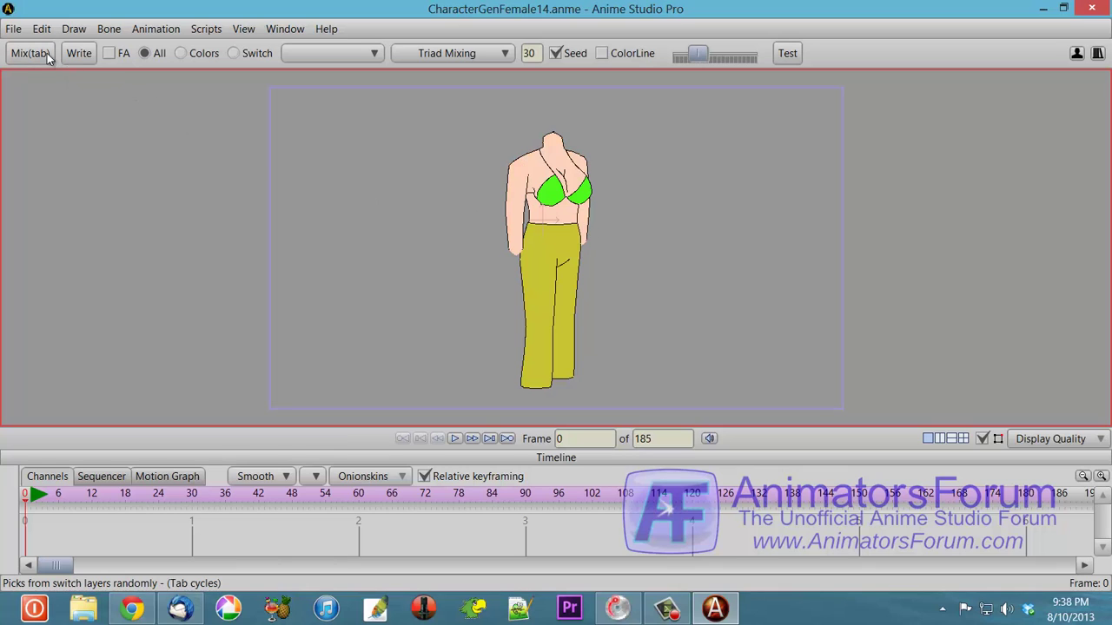
Continue mixing until the female figure wears a red bra and bikini bottoms on tan skin.
click(45, 56)
click(43, 56)
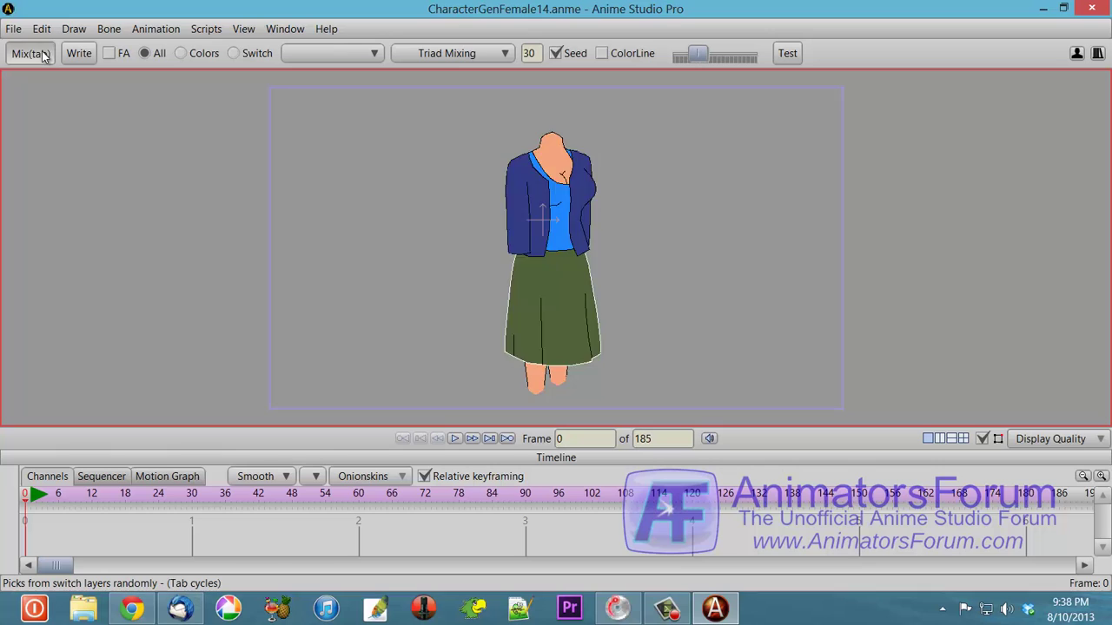
click(44, 56)
click(44, 56)
click(44, 55)
click(44, 55)
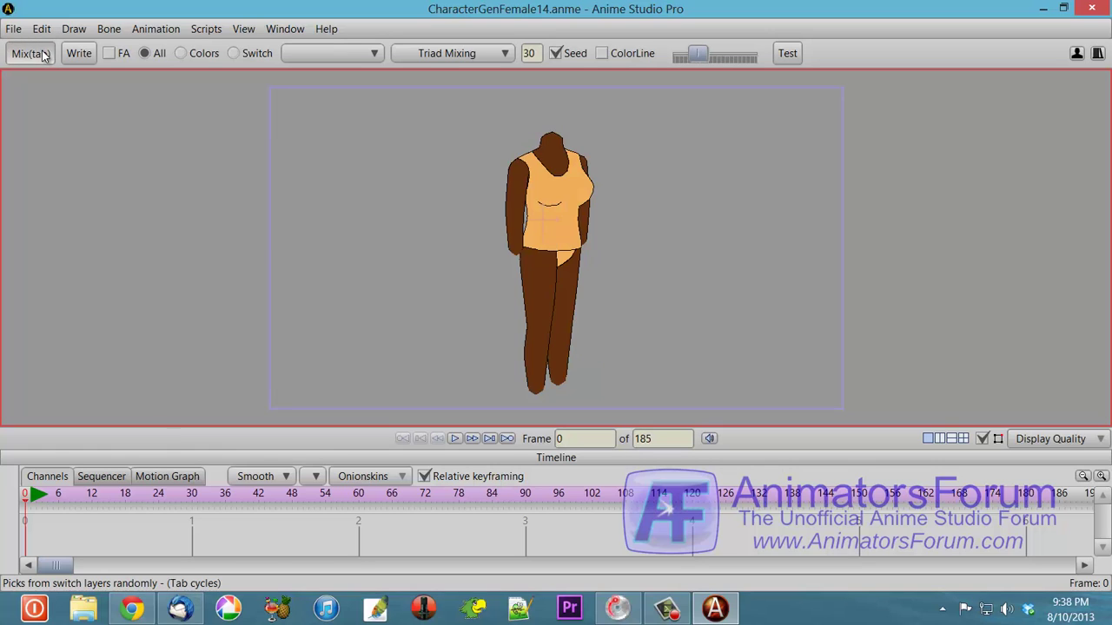
click(44, 55)
click(44, 55)
click(43, 56)
click(43, 56)
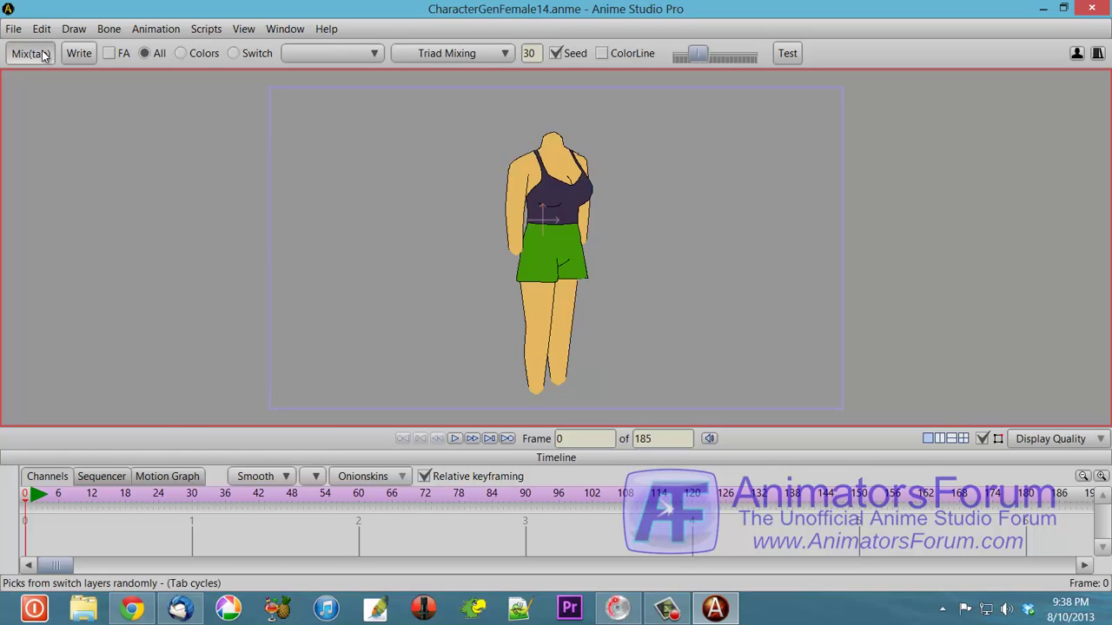
click(43, 56)
click(30, 53)
click(30, 53)
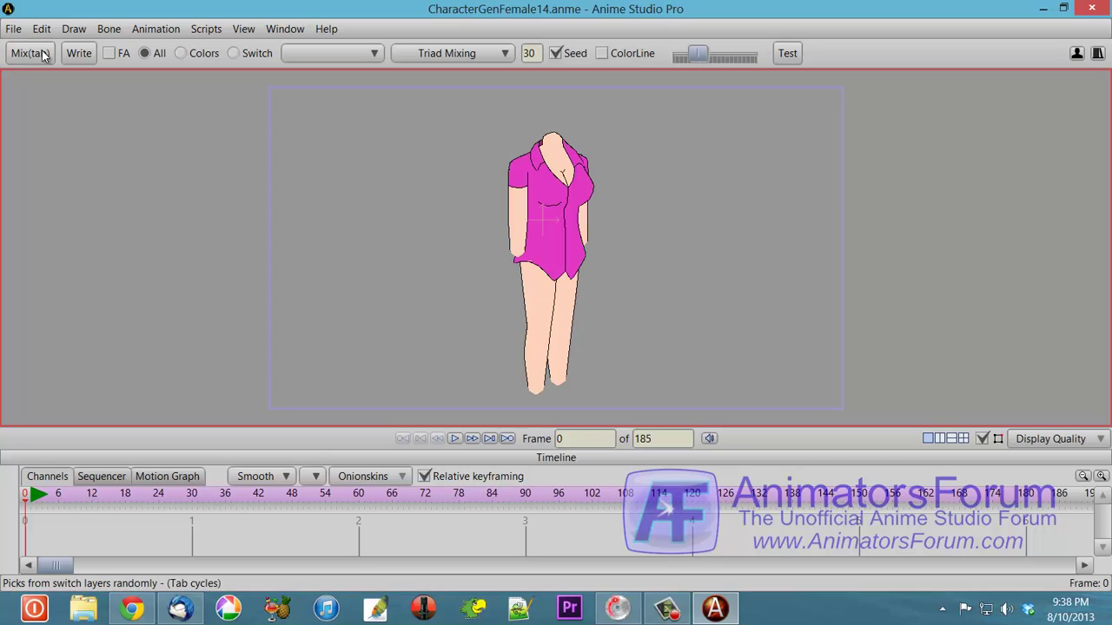
click(31, 53)
click(31, 53)
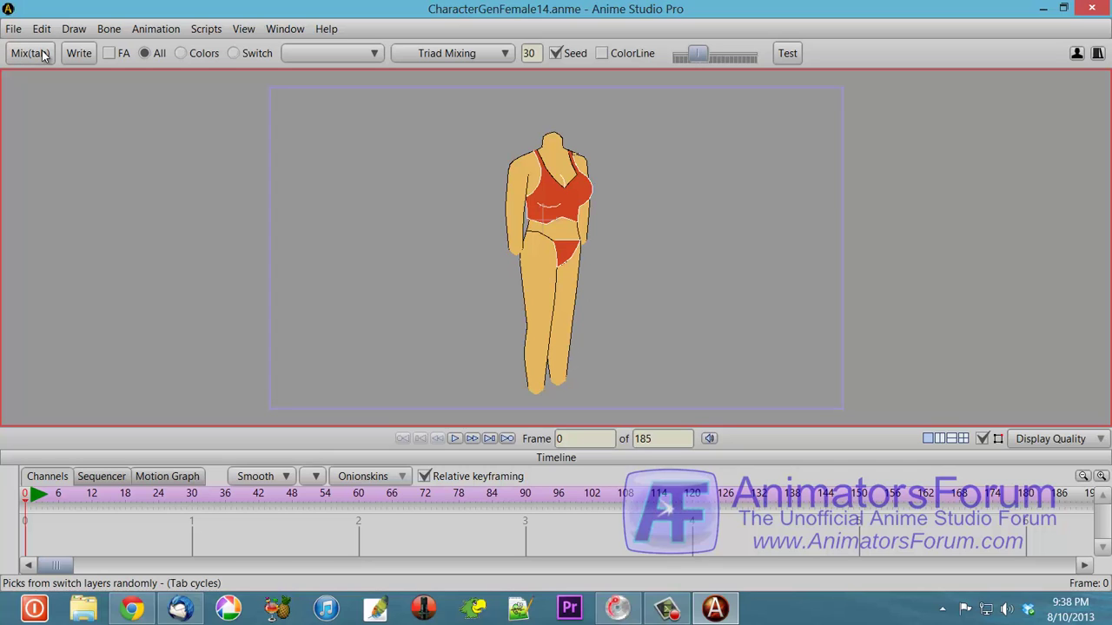
Enable ColorLine so outlines match their fills, and adjust the outline darkness slider.
scroll(694, 143, up, 6)
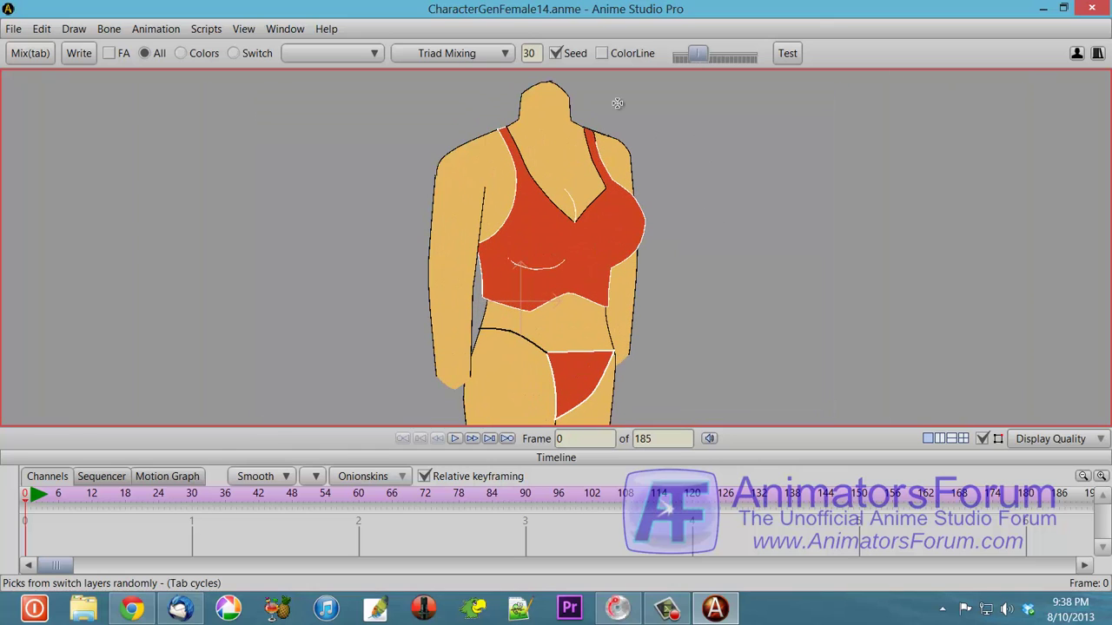
click(603, 53)
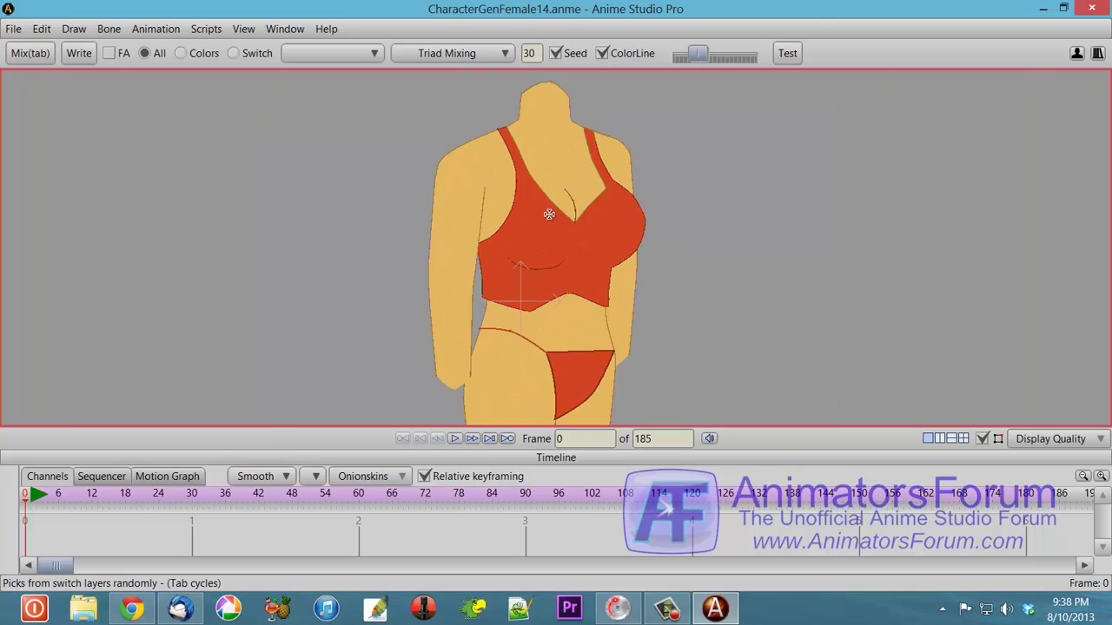
scroll(706, 244, up, 2)
scroll(705, 244, up, 1)
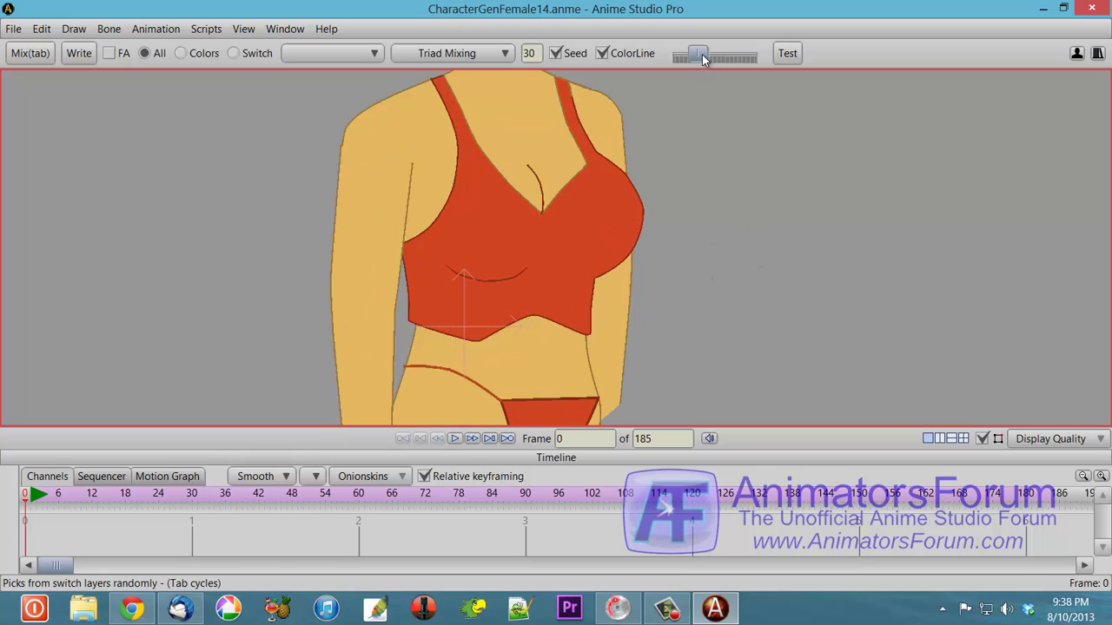
mouse_move(704, 58)
mouse_down()
mouse_move(734, 54)
mouse_move(686, 59)
mouse_move(702, 64)
mouse_up()
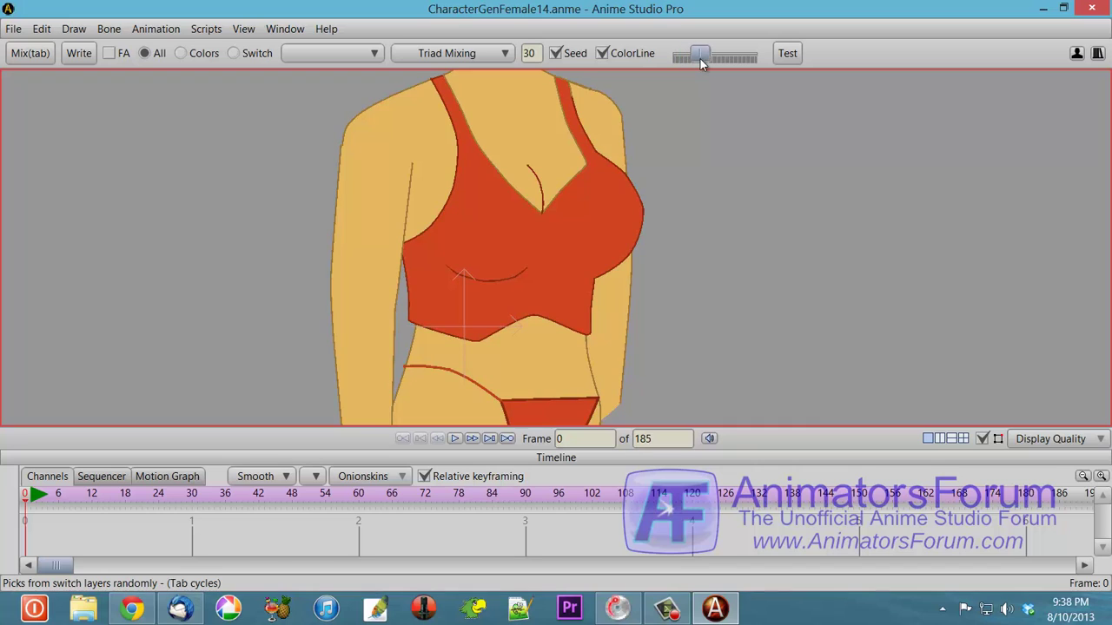
Re-mix until the figure wears a pink cardigan, blue top and magenta skirt.
click(30, 54)
click(31, 54)
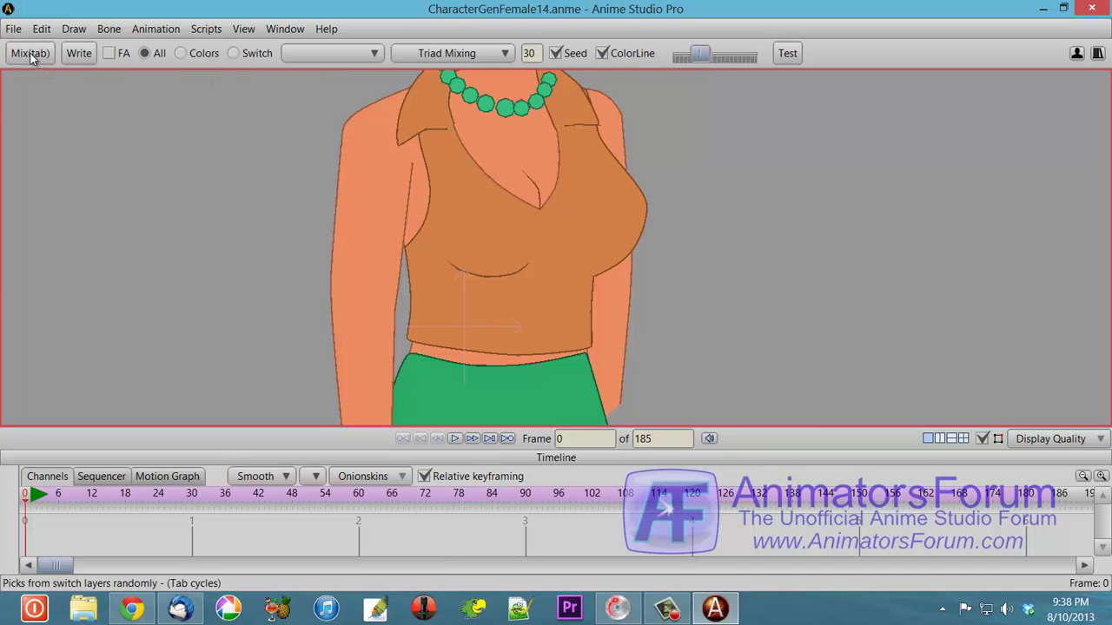
click(31, 54)
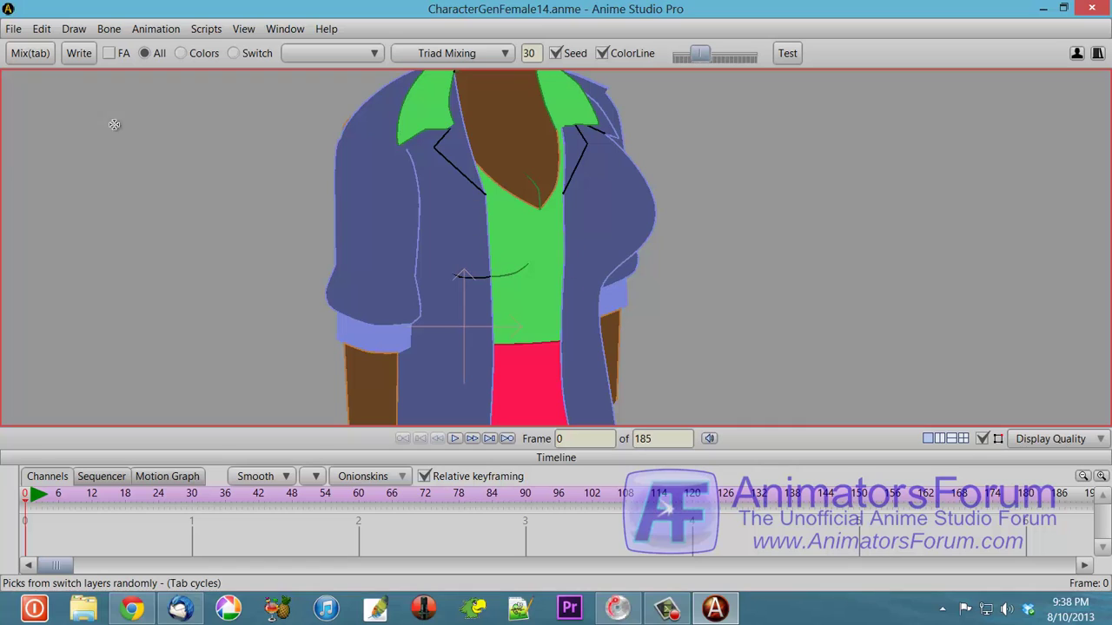
click(48, 55)
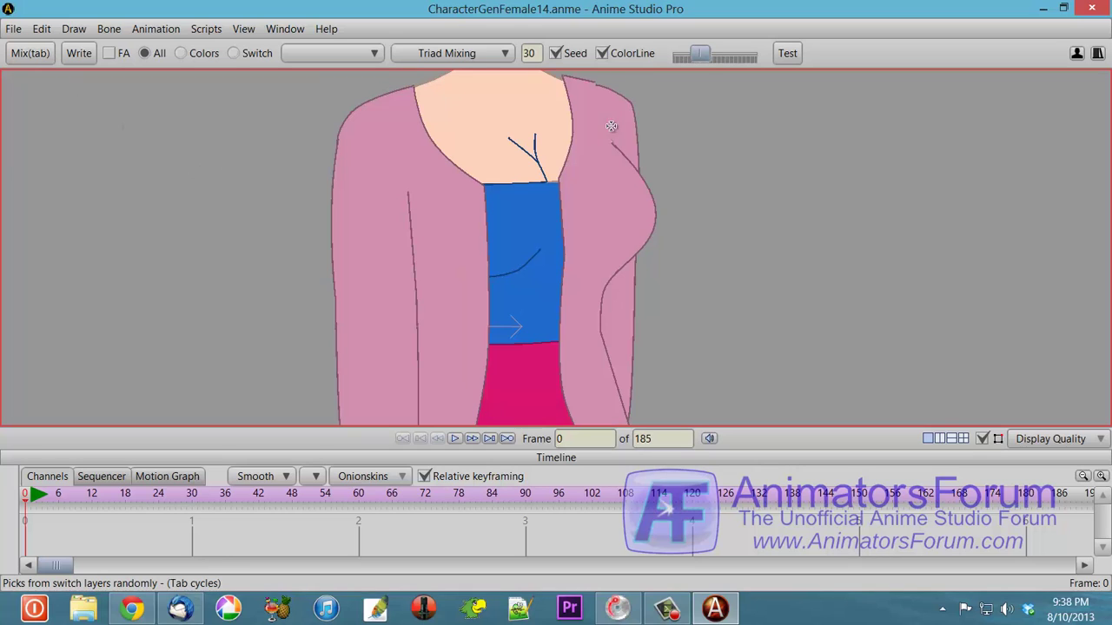
Darken the ColorLine outline tint, then switch ColorLine off for plain black outlines.
mouse_move(704, 57)
mouse_down()
mouse_move(744, 59)
mouse_move(673, 59)
mouse_move(709, 63)
mouse_up()
scroll(773, 285, down, 3)
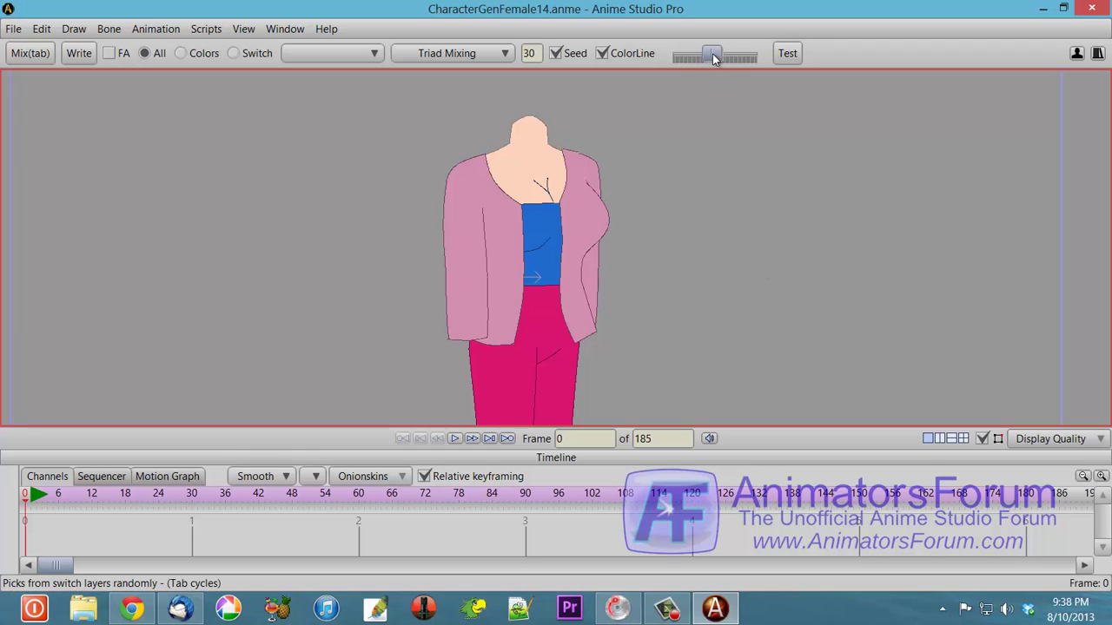
drag(712, 57, 716, 57)
click(604, 52)
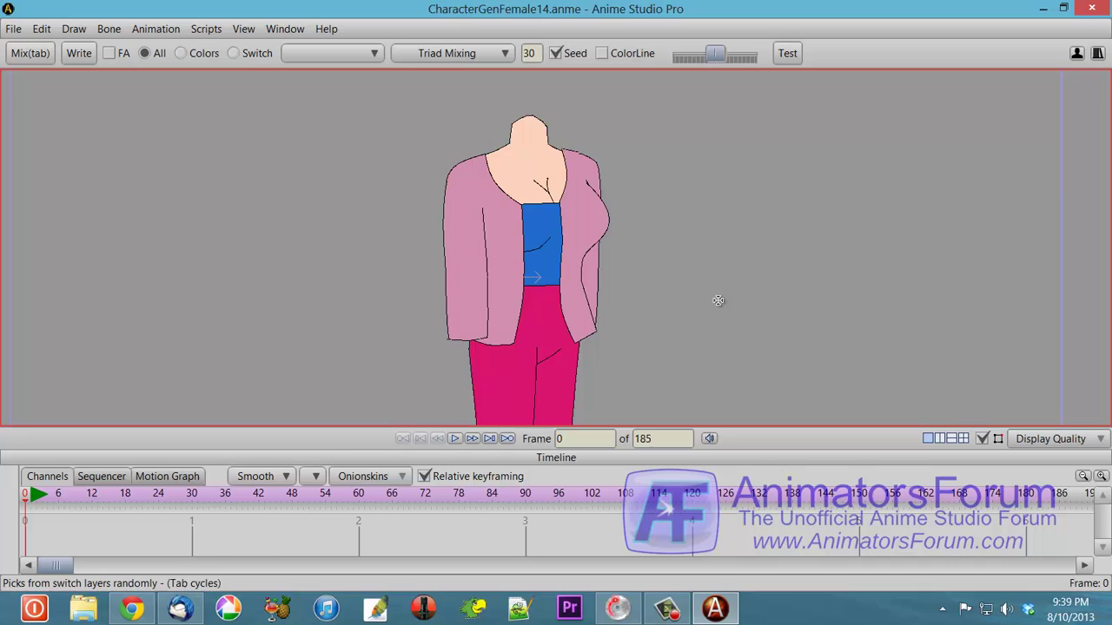
drag(719, 301, 721, 249)
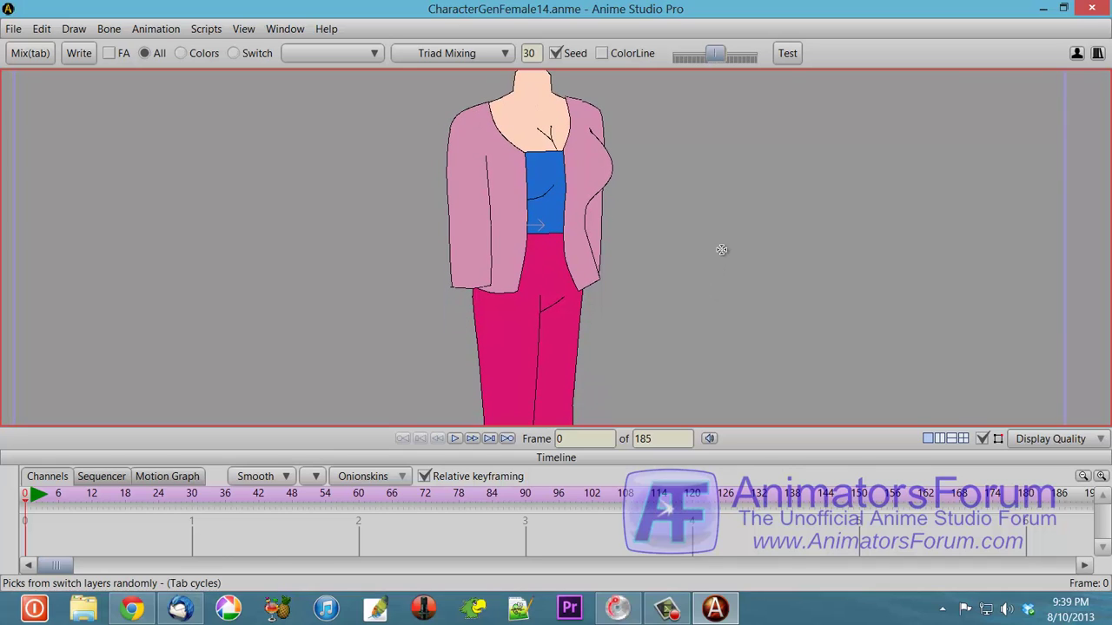